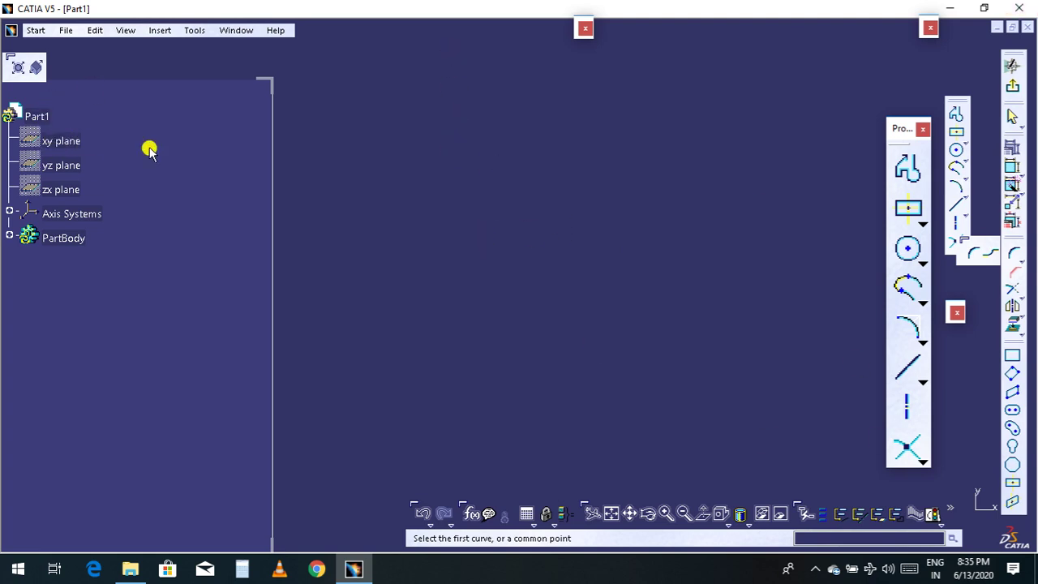
# Exit the current sketch and start a new sketch on the xy plane.
pyautogui.click(305, 218)
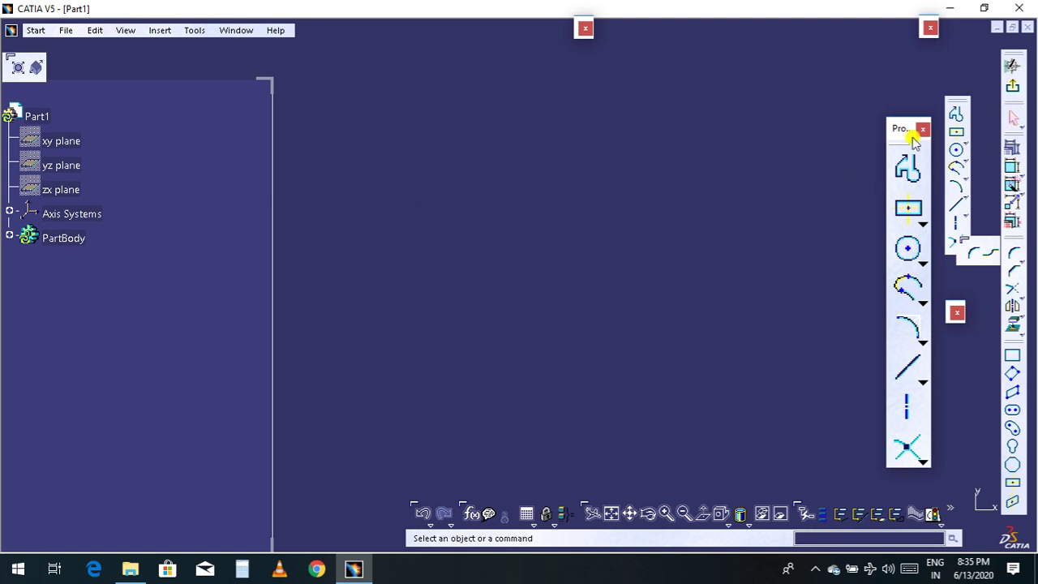
pyautogui.click(1014, 89)
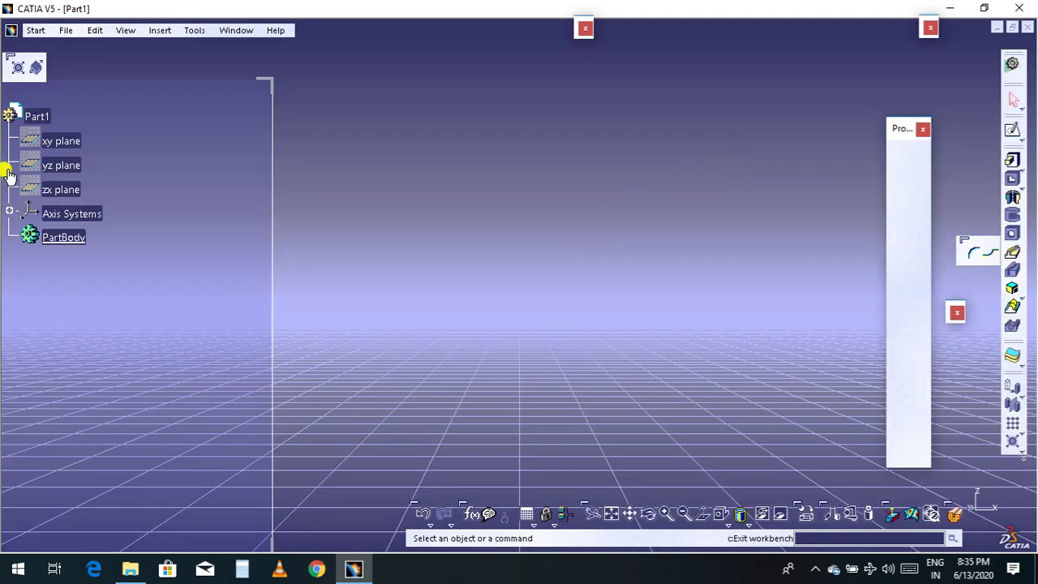
pyautogui.click(65, 141)
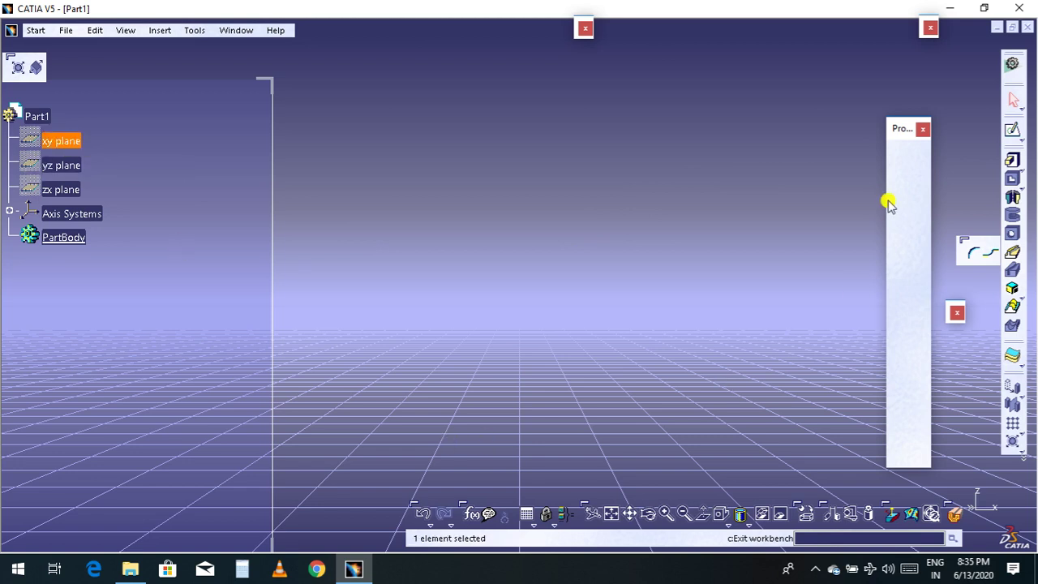
pyautogui.click(1013, 129)
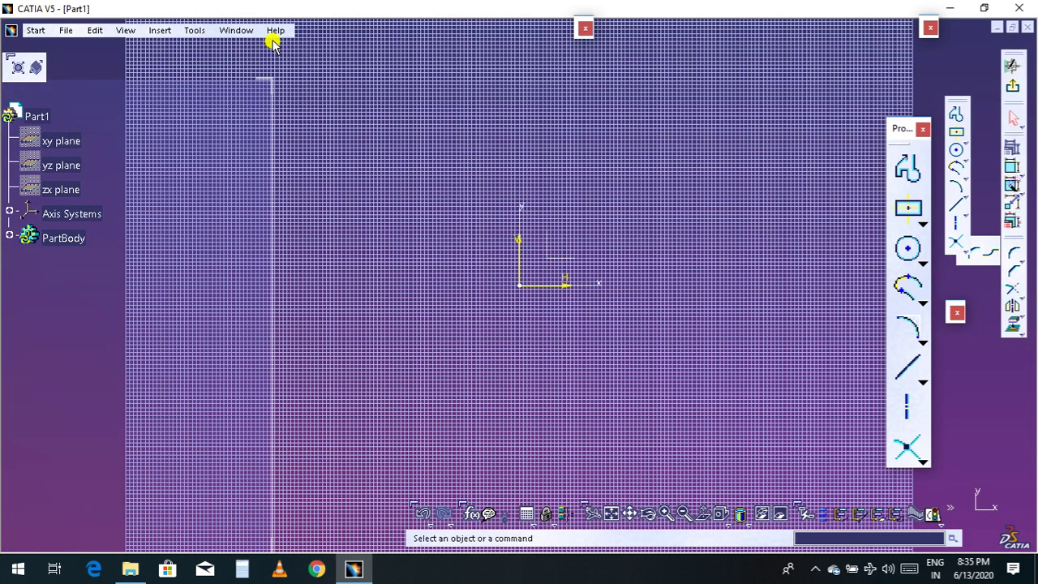
# Float the Operation toolbar and place it in the drawing area beside the floating Profile toolbar.
pyautogui.click(195, 30)
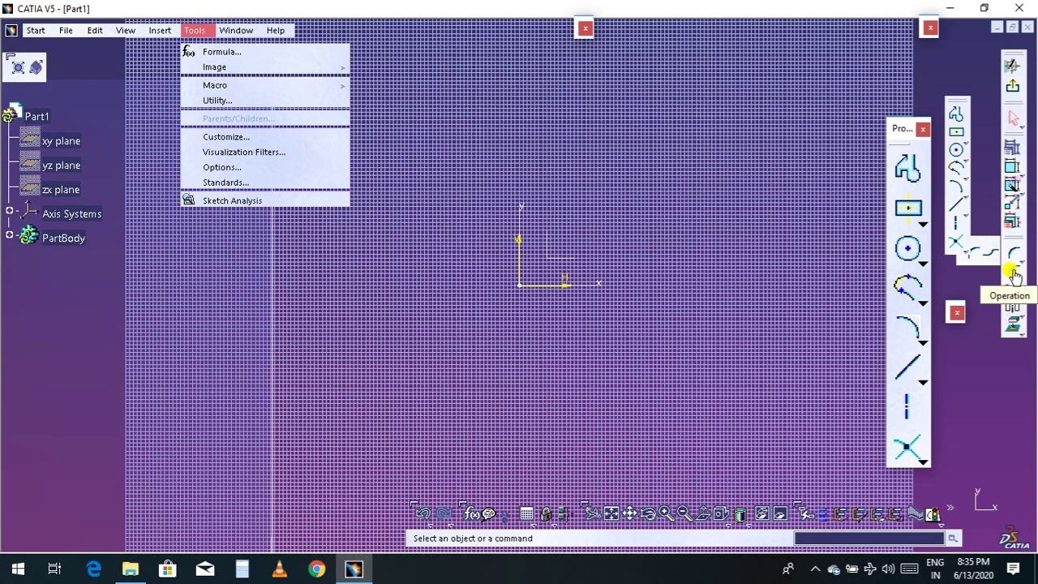
pyautogui.rightClick(1006, 318)
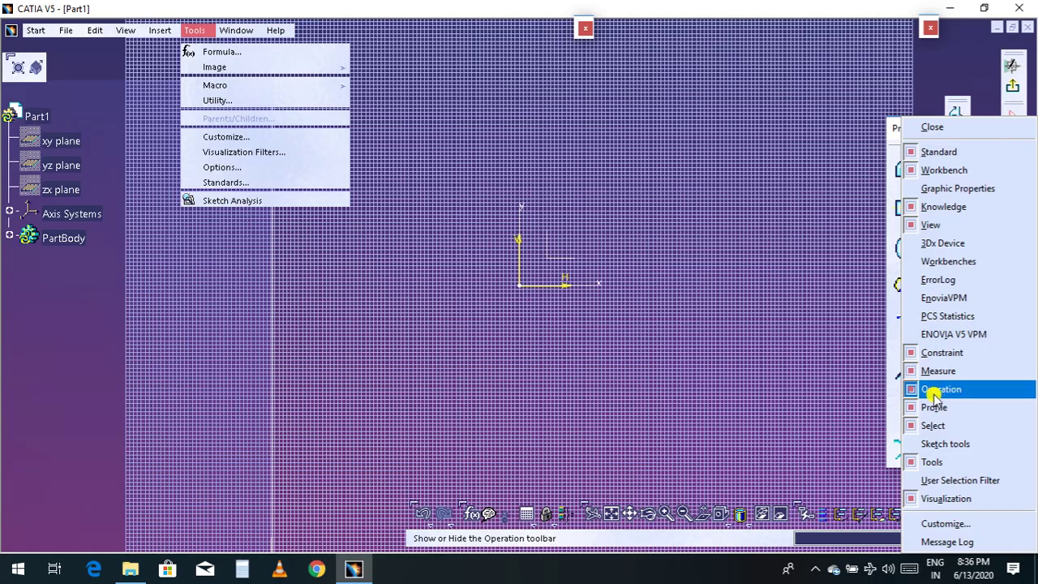
pyautogui.click(795, 383)
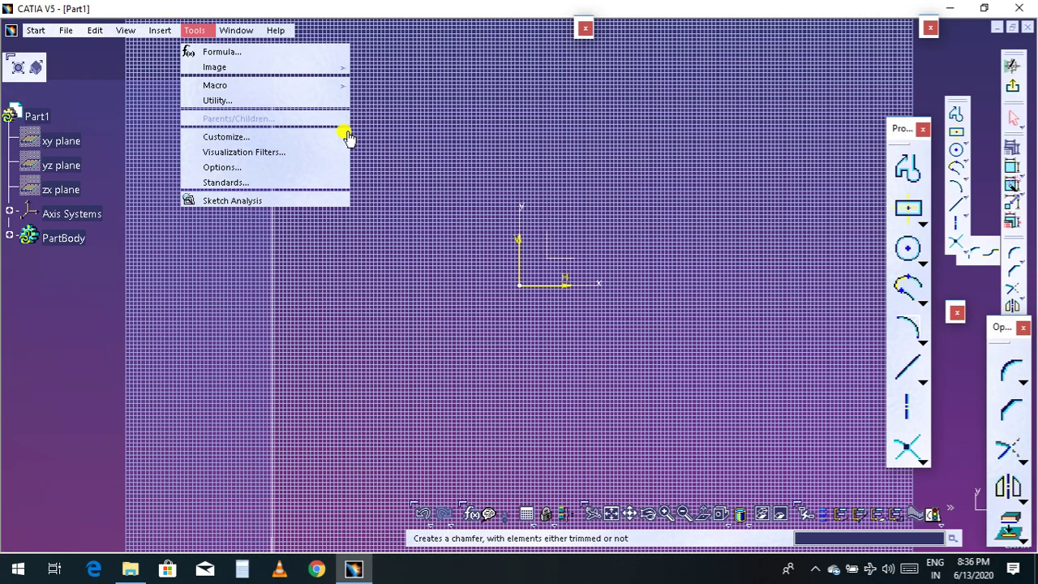
pyautogui.moveTo(187, 77)
pyautogui.moveTo(199, 96)
pyautogui.moveTo(250, 95)
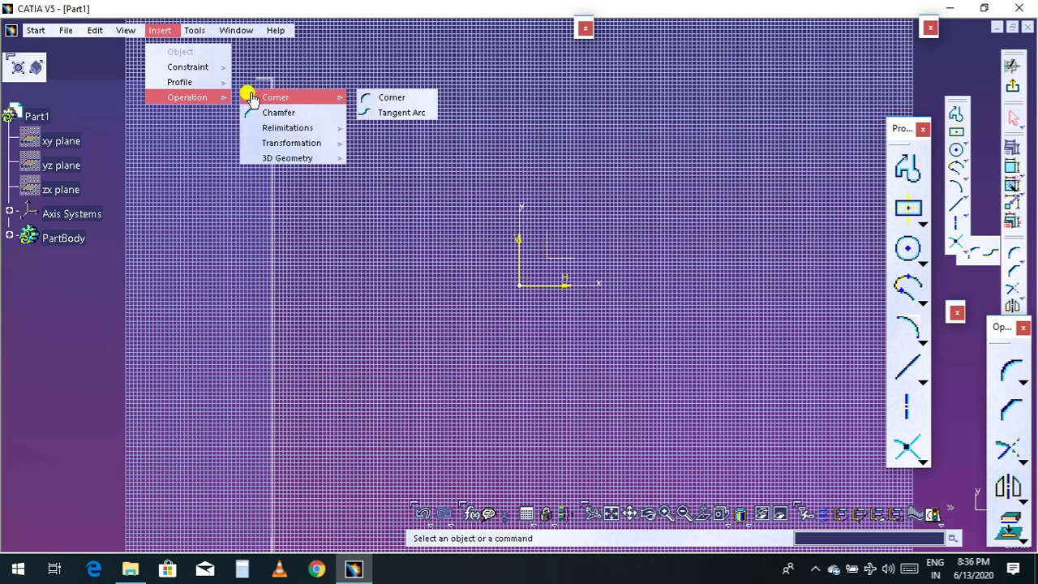
pyautogui.click(292, 118)
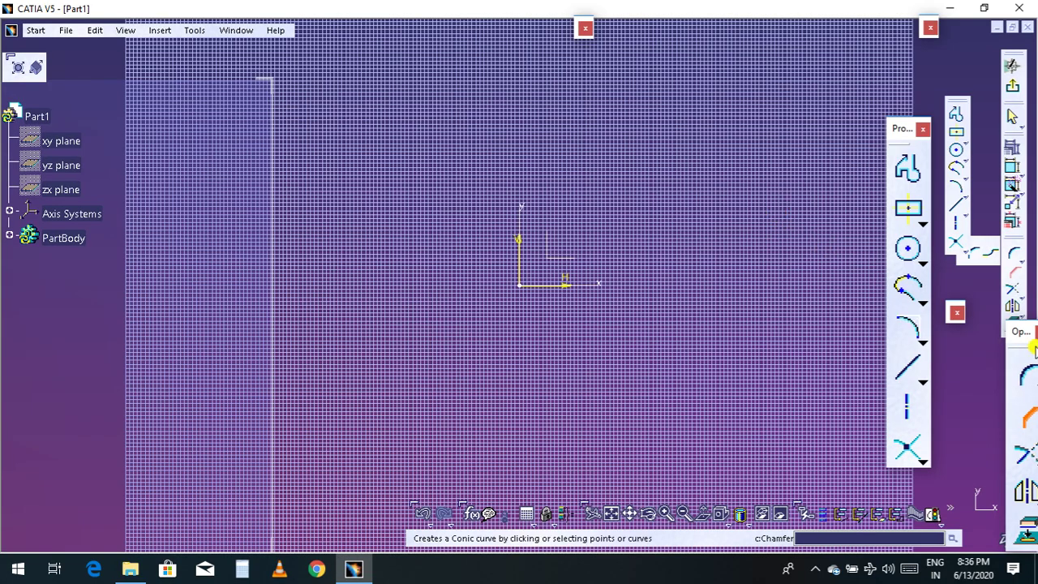
pyautogui.moveTo(1022, 332); pyautogui.dragTo(796, 183)
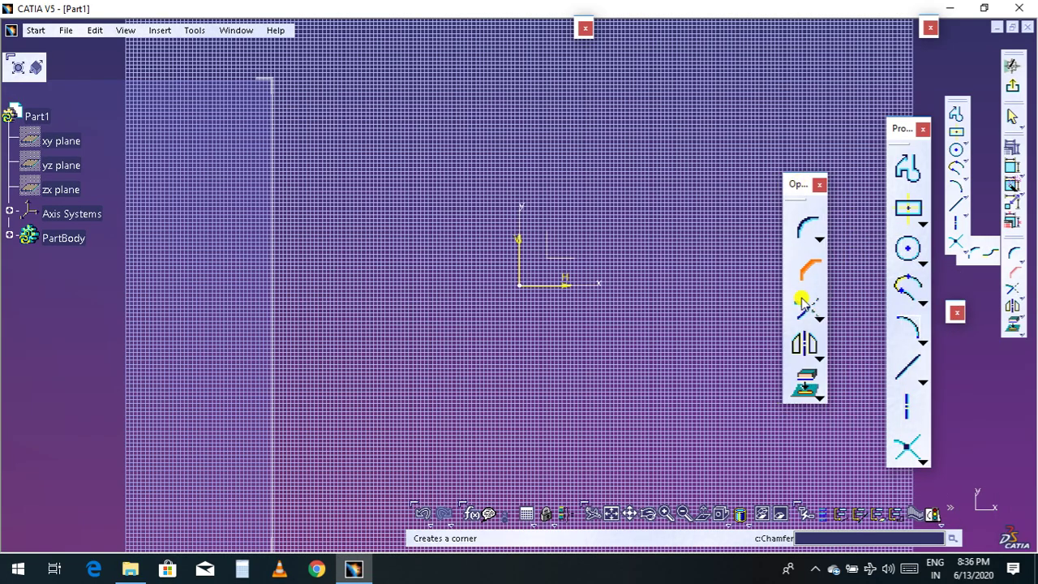
pyautogui.click(813, 265)
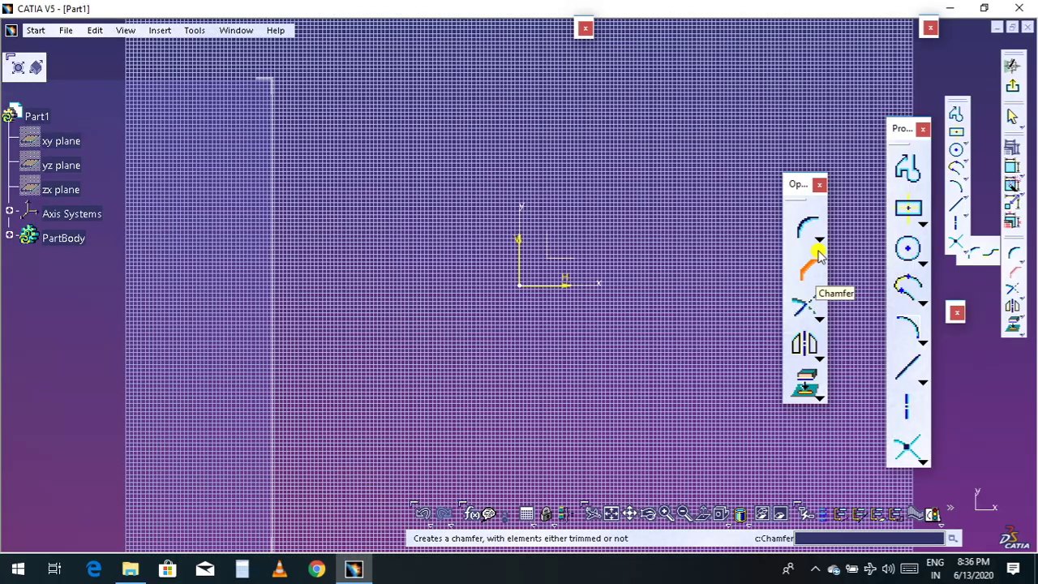
pyautogui.click(809, 270)
pyautogui.click(808, 271)
pyautogui.click(808, 271)
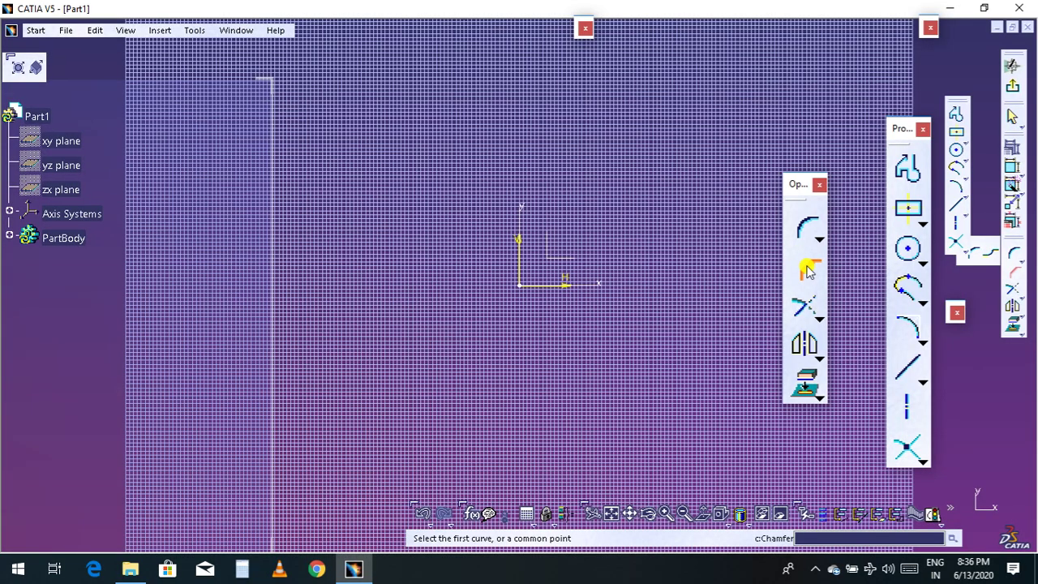
pyautogui.click(809, 271)
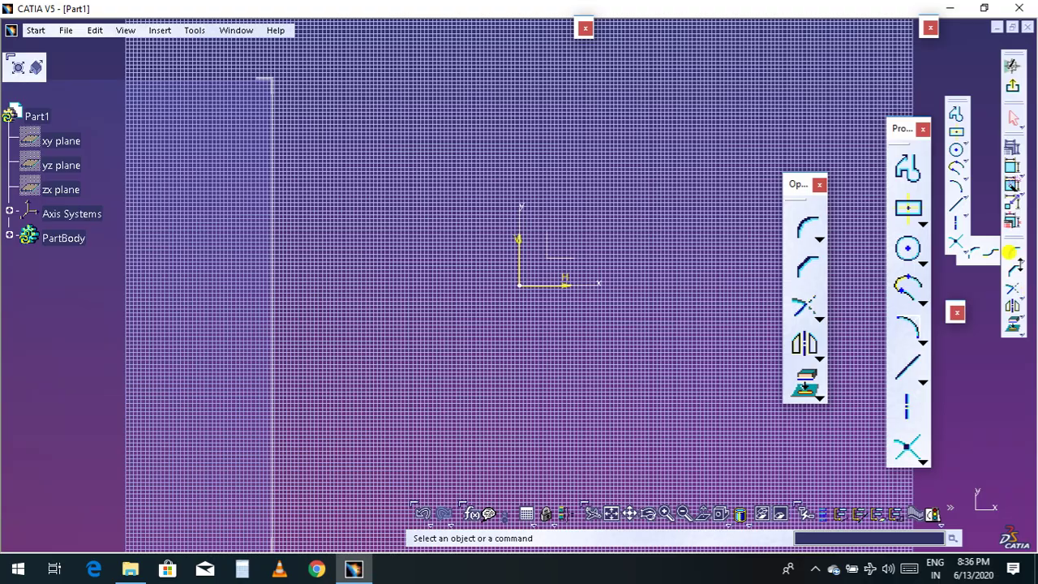
pyautogui.click(1010, 253)
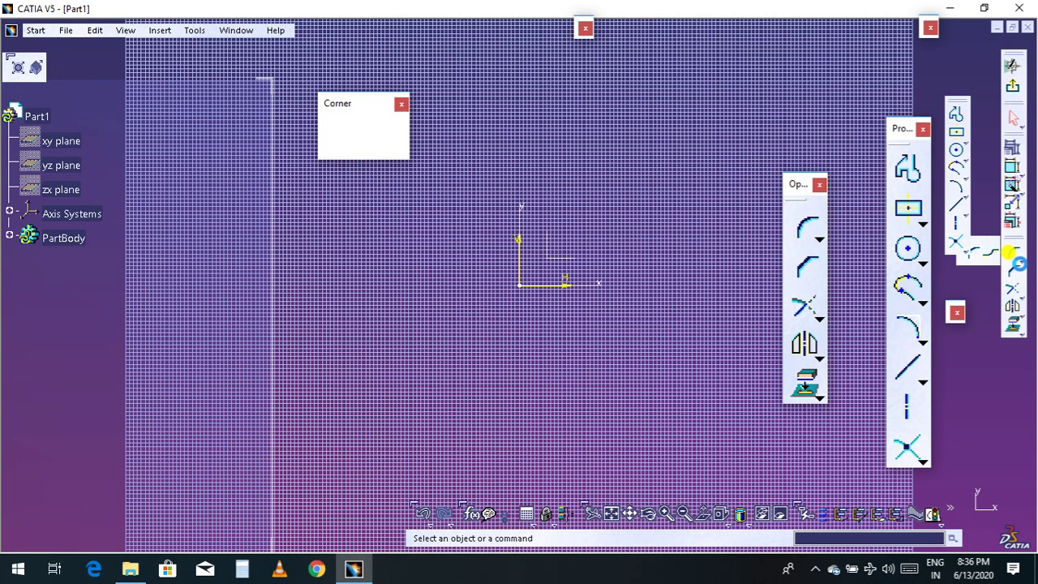
pyautogui.click(401, 103)
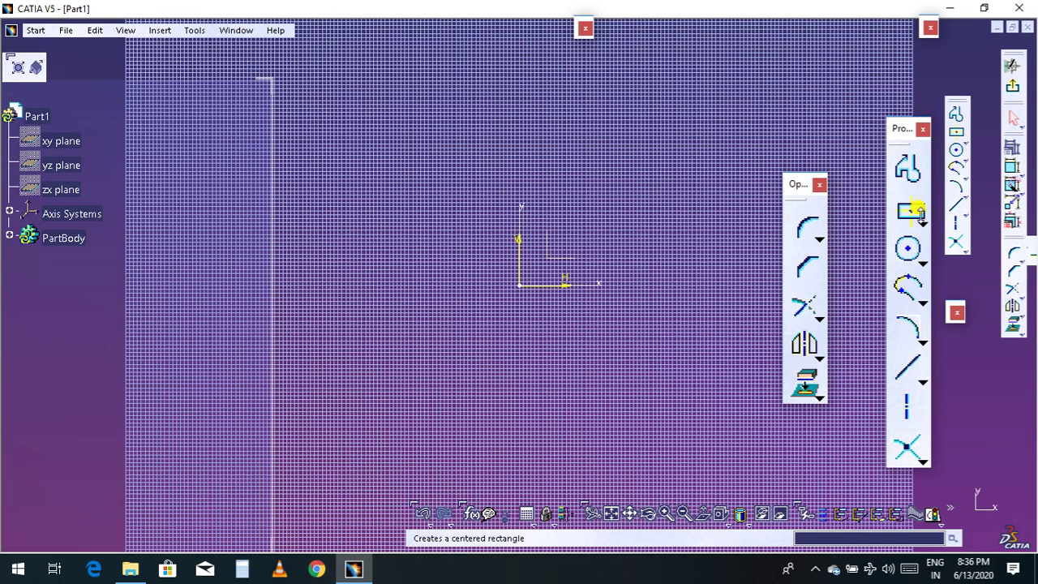
# Sketch a centered rectangle about 30 mm wide and 18.5 mm high around the sketch origin.
pyautogui.click(922, 228)
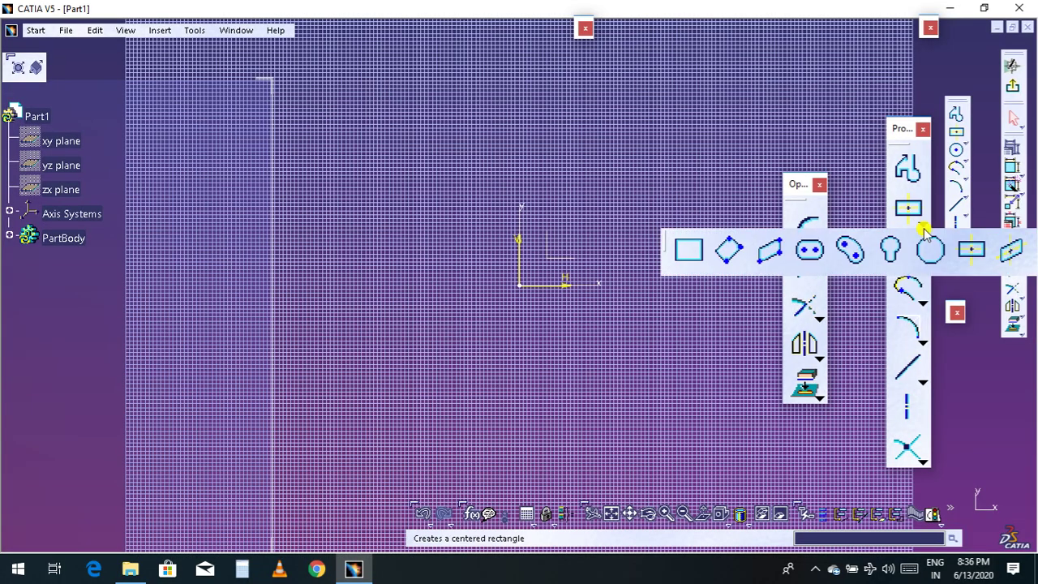
pyautogui.click(969, 248)
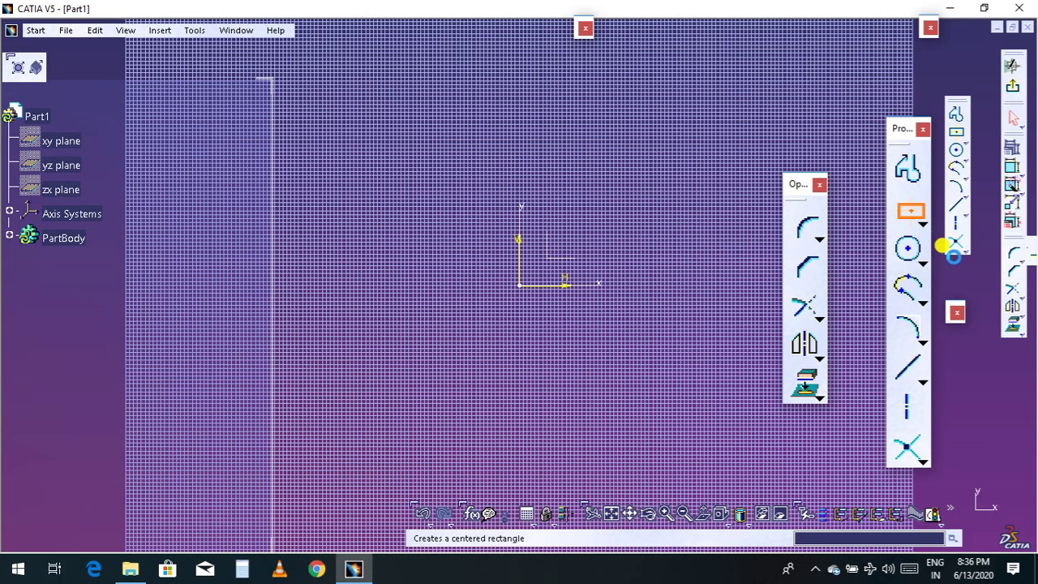
pyautogui.click(520, 286)
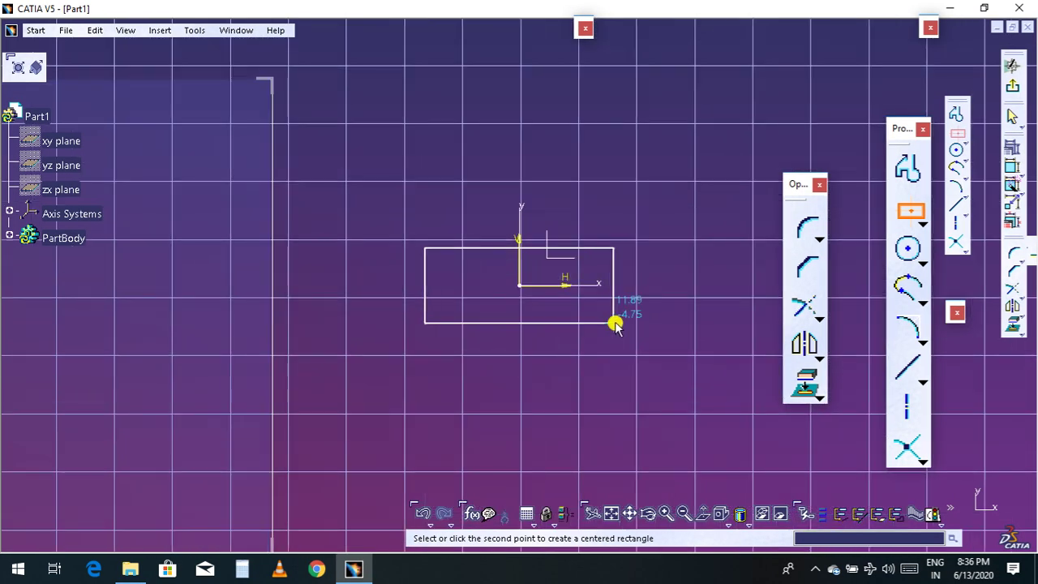
pyautogui.click(640, 359)
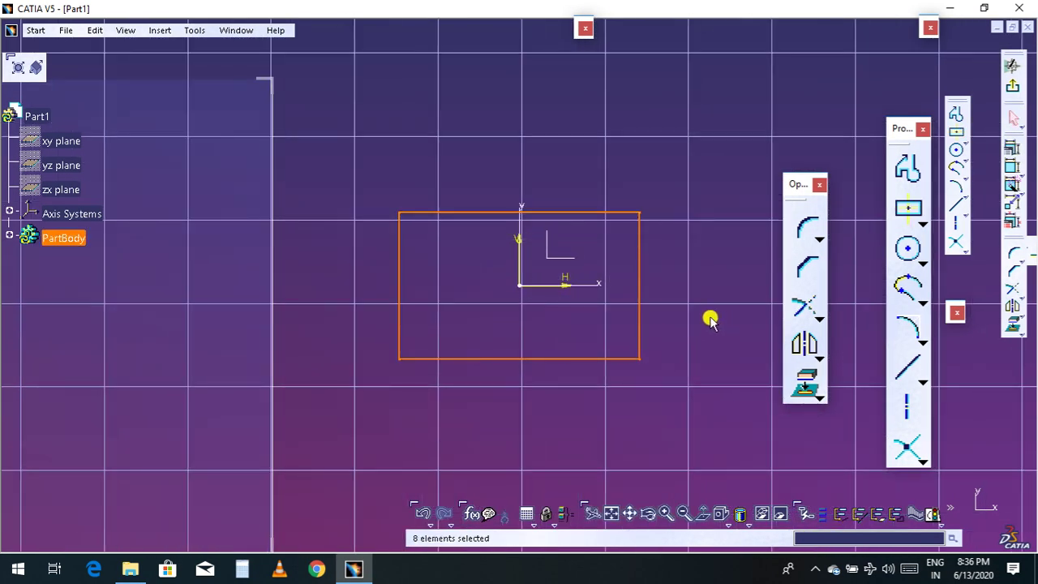
pyautogui.click(710, 319)
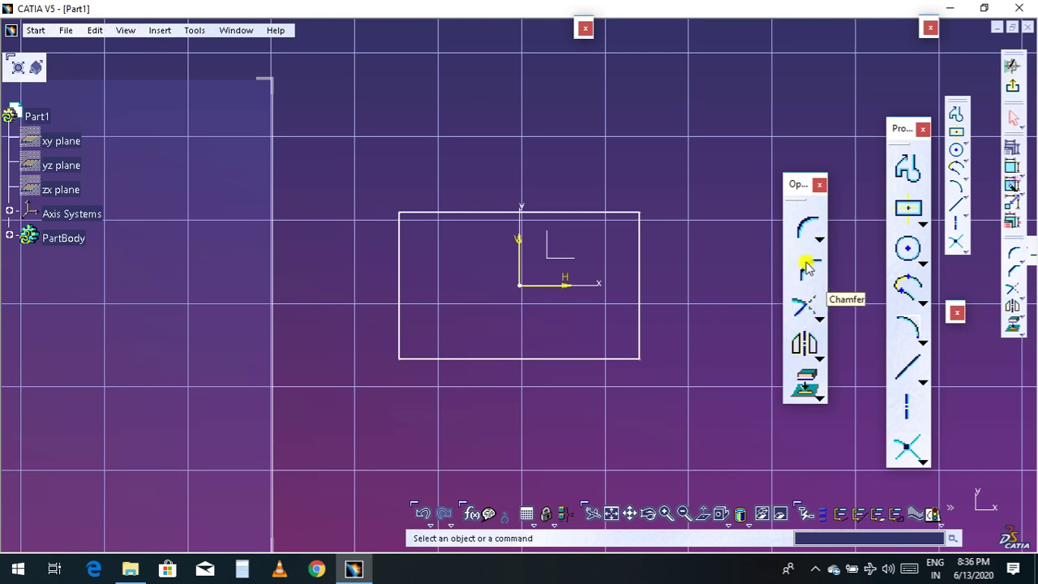
# Chamfer the rectangle's upper-right corner at 45 degrees with a chamfer line about 6.2 mm long.
pyautogui.click(167, 31)
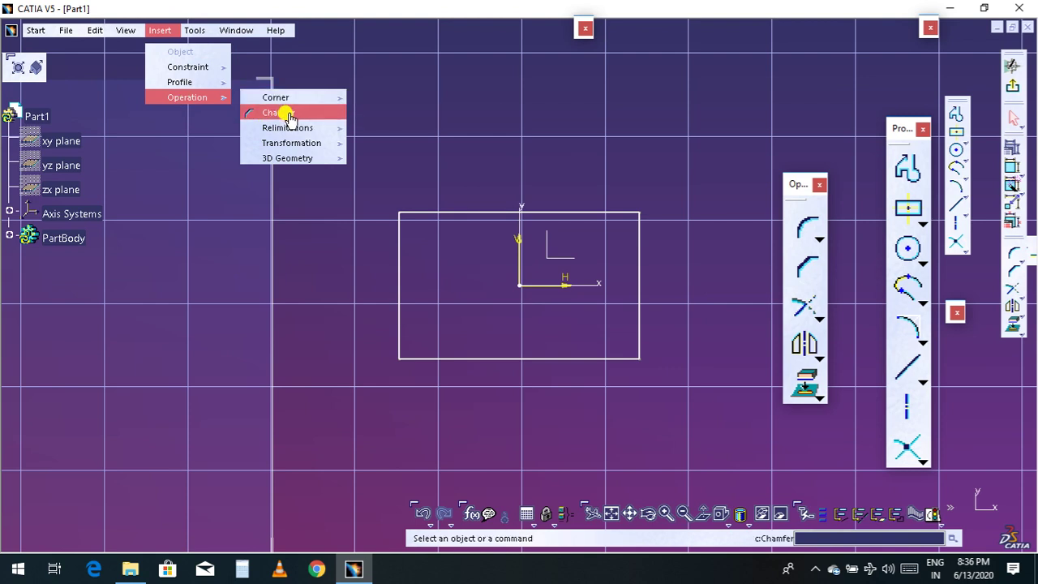
pyautogui.moveTo(303, 132)
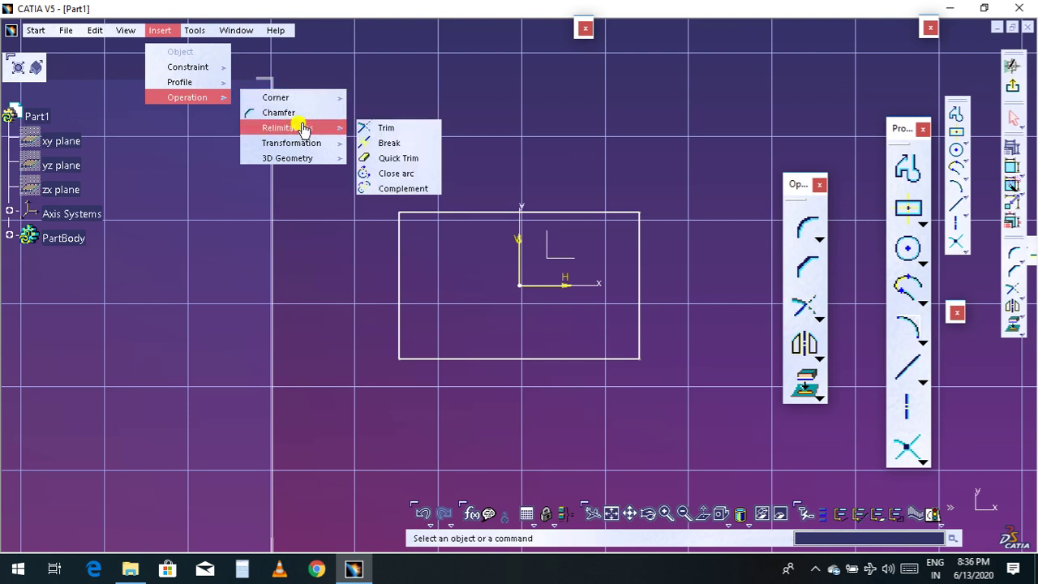
pyautogui.click(298, 113)
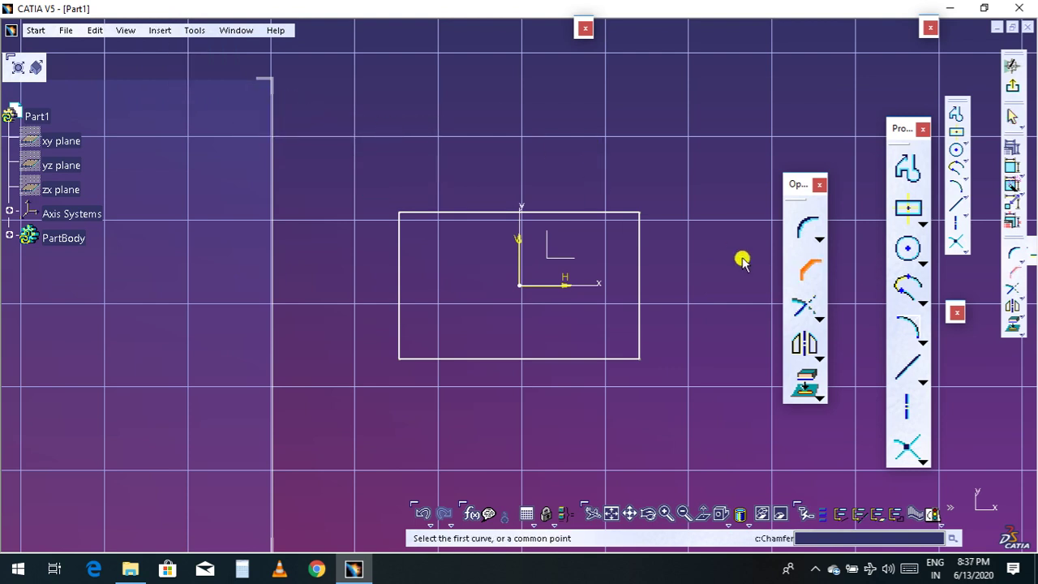
pyautogui.click(611, 214)
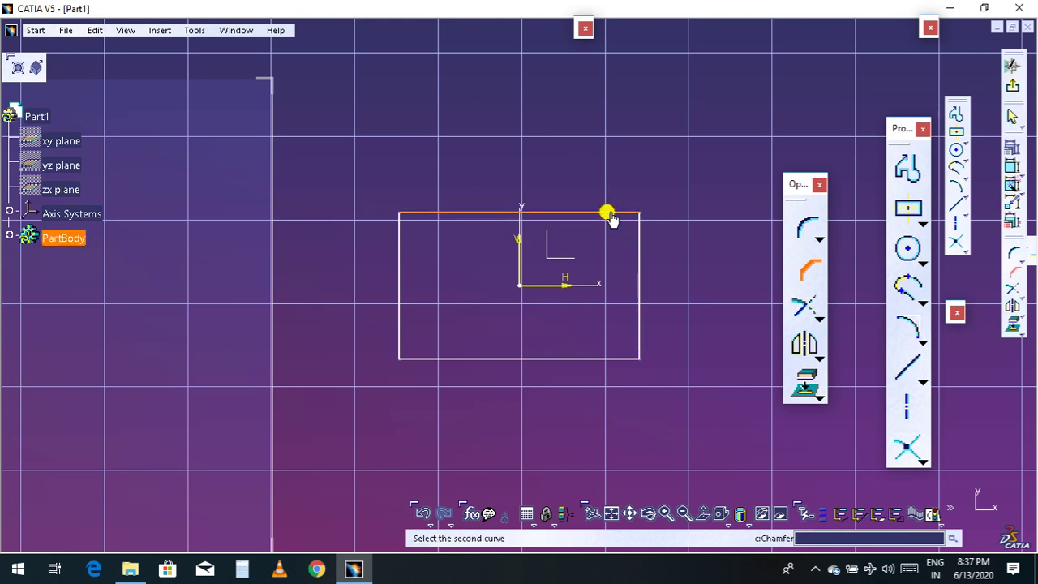
pyautogui.click(640, 237)
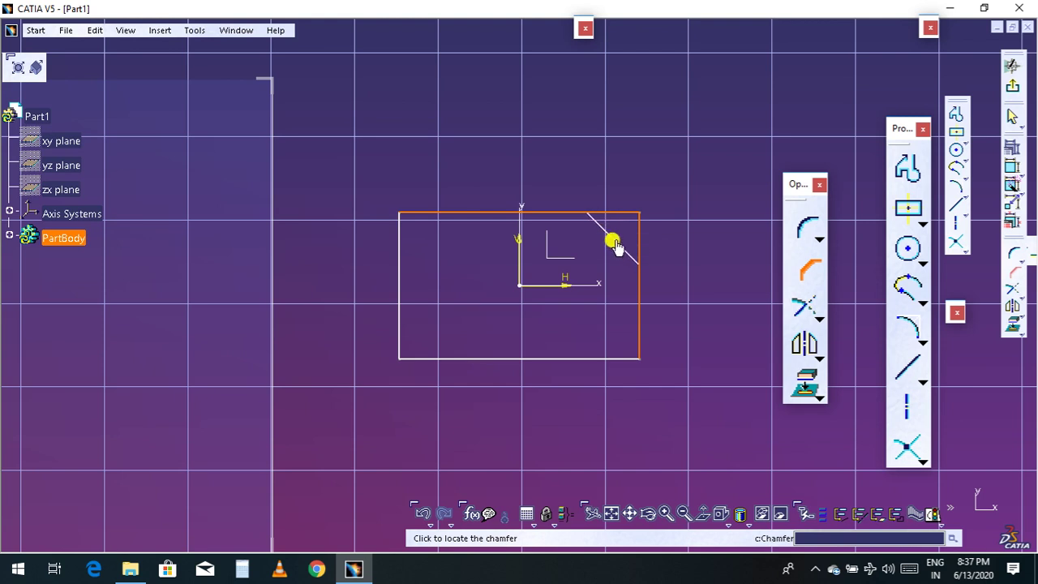
pyautogui.click(620, 234)
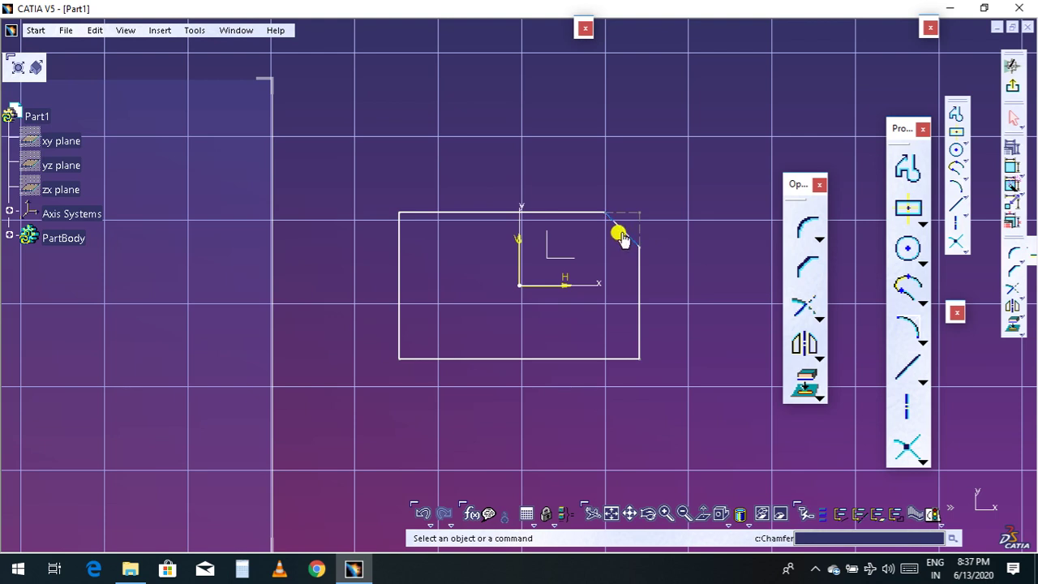
# Set the length of the chamfer line to 6 mm in its line definition.
pyautogui.doubleClick(620, 236)
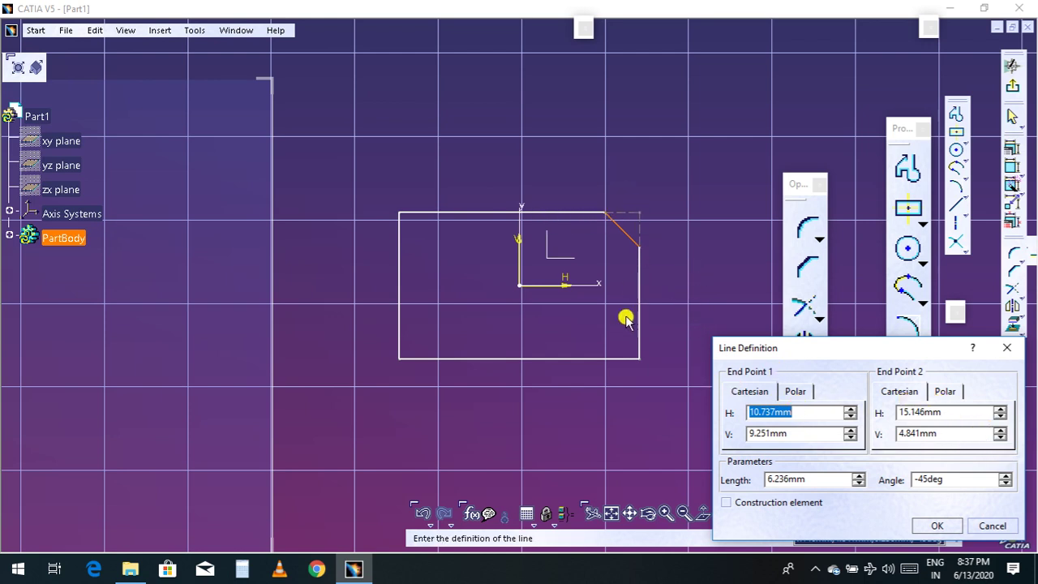
pyautogui.click(823, 480)
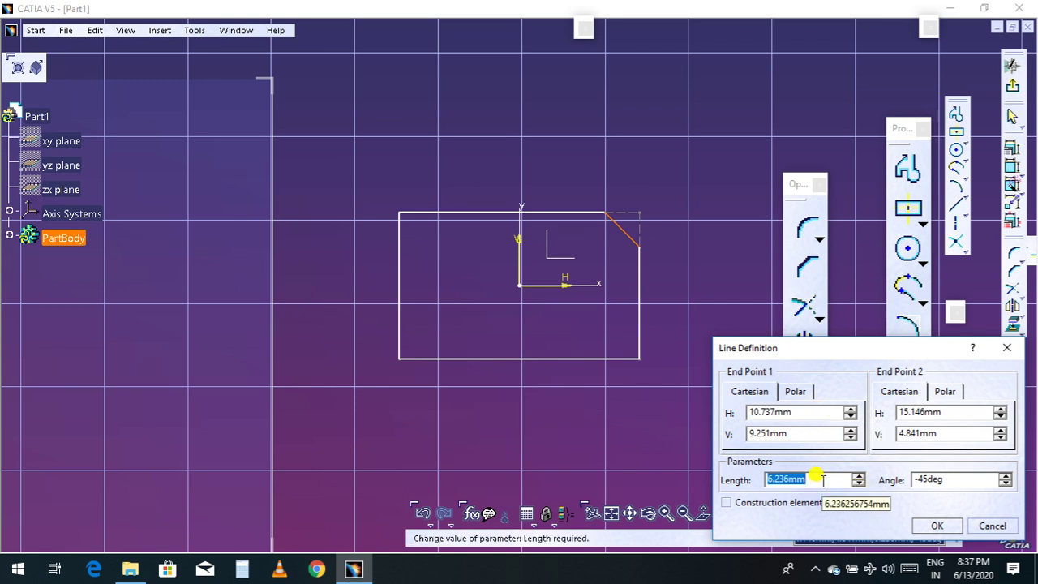
pyautogui.write('6')
pyautogui.click(925, 526)
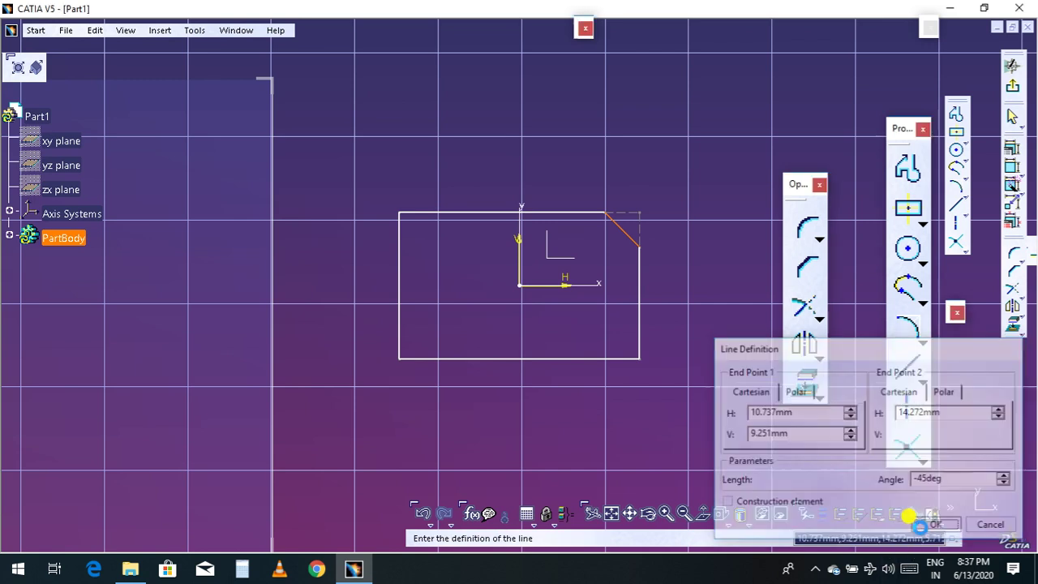
pyautogui.click(686, 299)
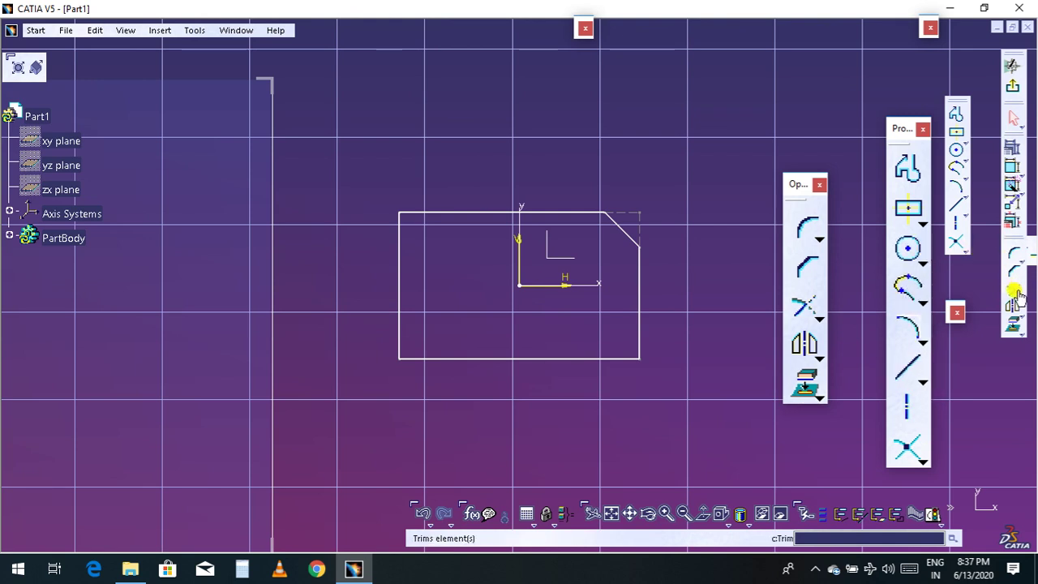
# Float the Corner toolbar and place it above the upper-right corner of the rectangle.
pyautogui.click(1014, 250)
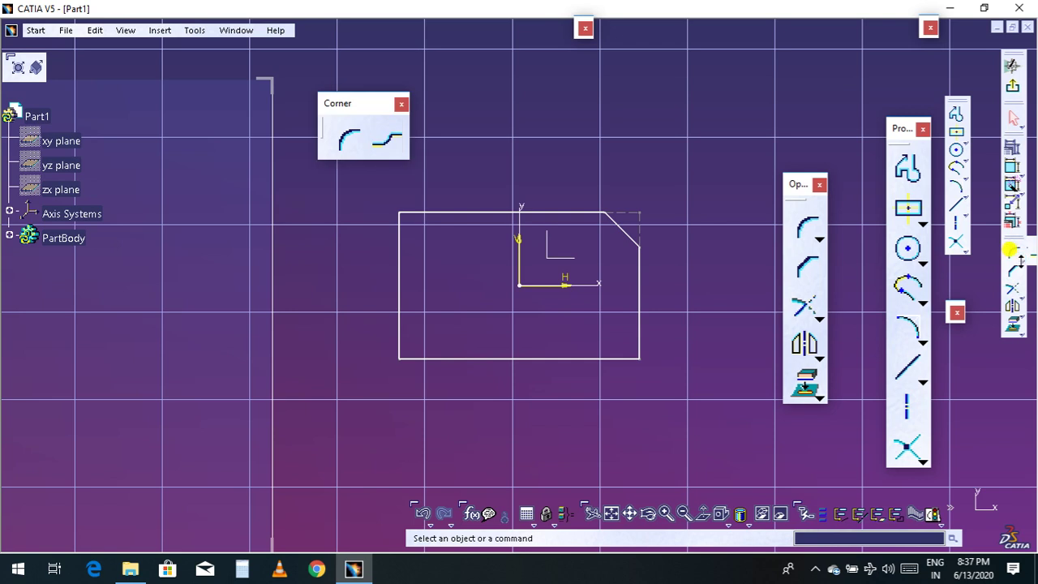
pyautogui.moveTo(331, 105); pyautogui.dragTo(670, 89)
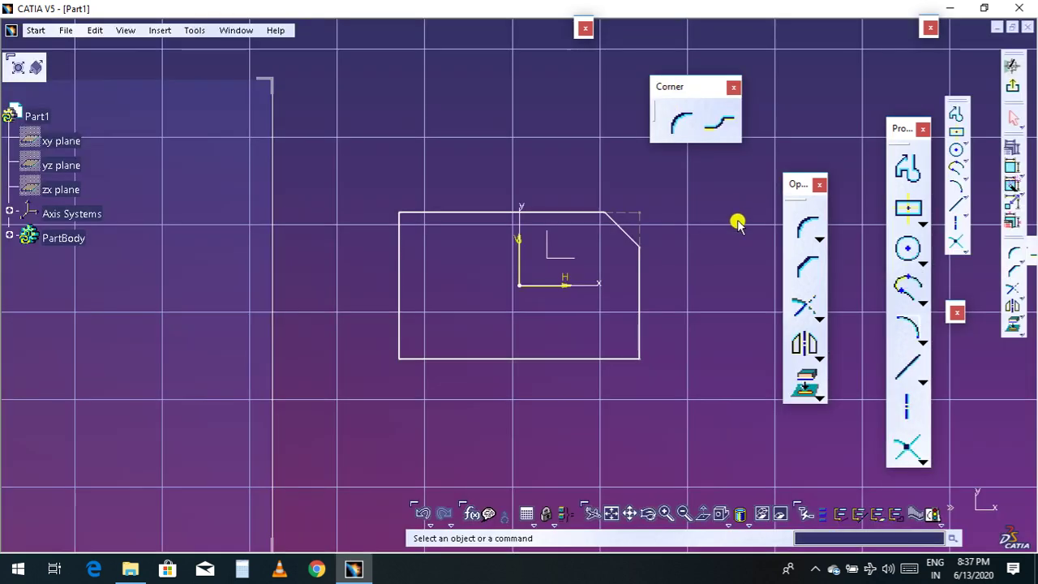
# Hide the Operation toolbar and display it again.
pyautogui.rightClick(1010, 266)
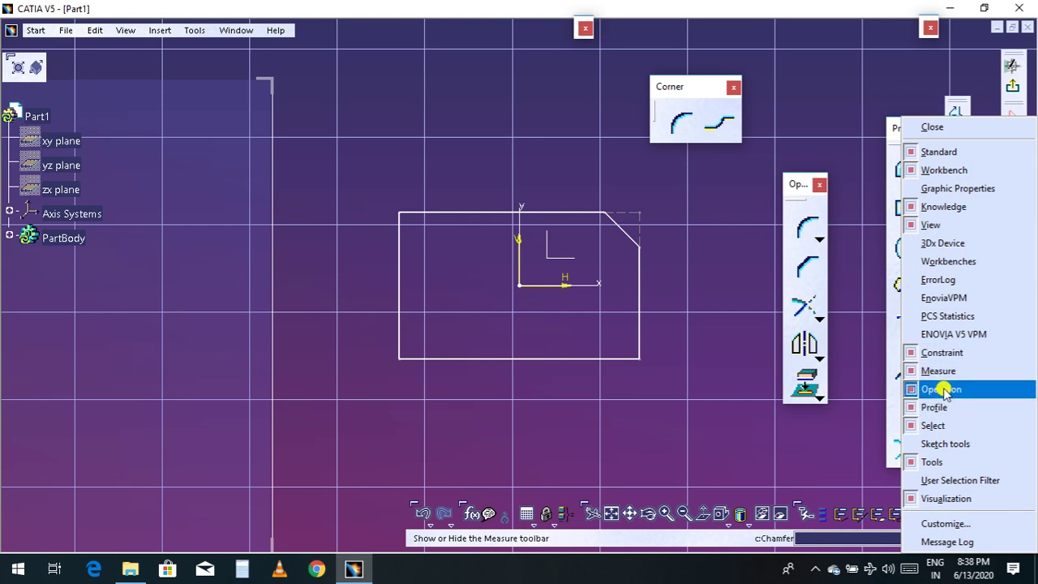
pyautogui.click(941, 390)
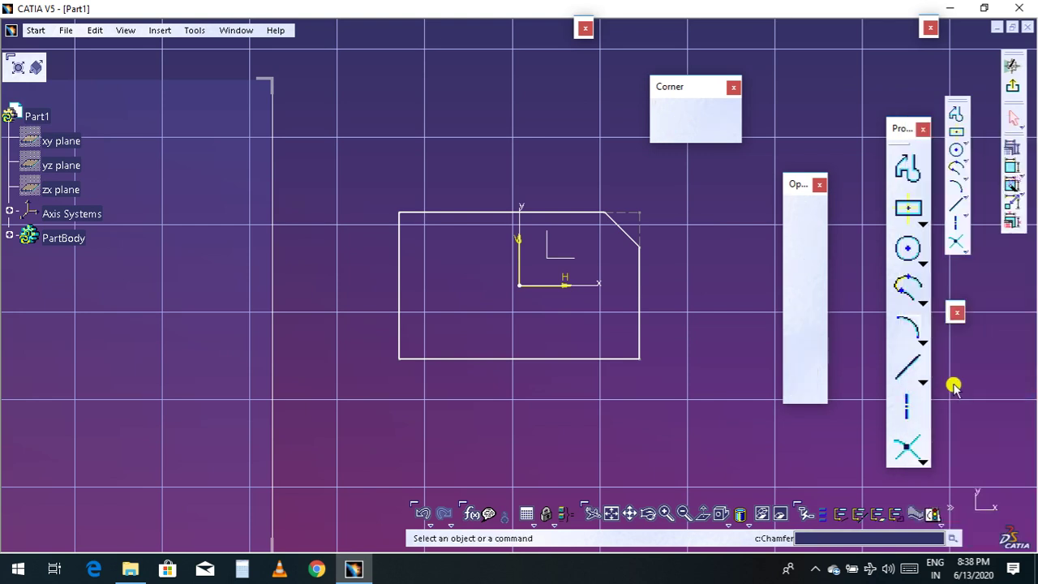
pyautogui.rightClick(1024, 218)
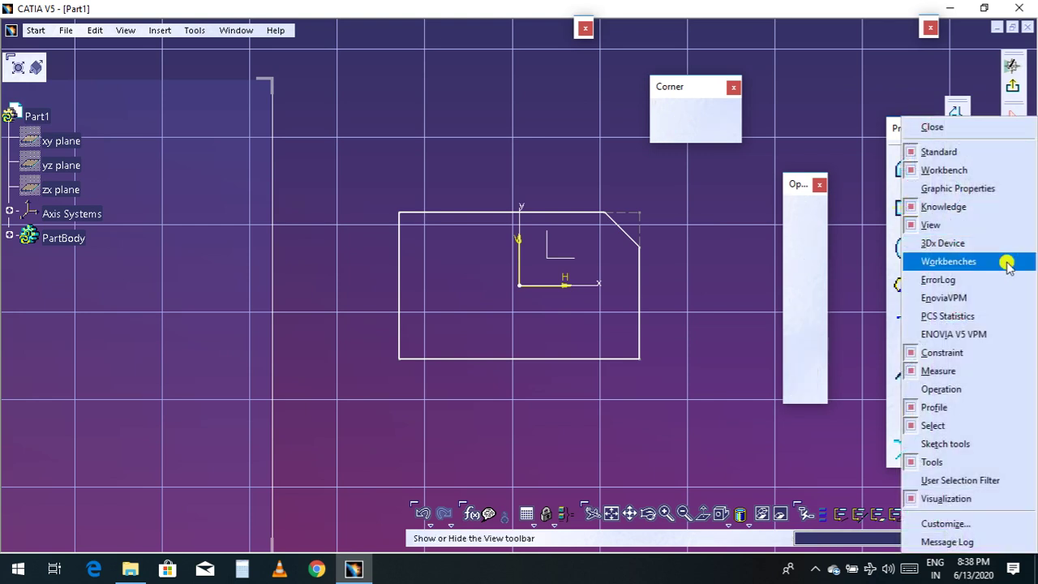
pyautogui.click(941, 389)
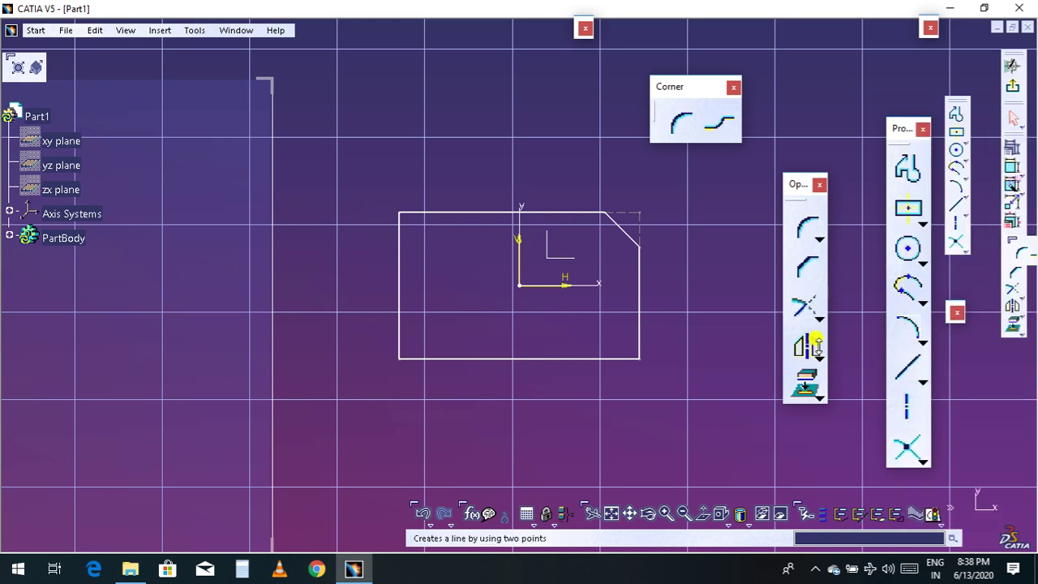
# Activate the Chamfer command from the sketch operations.
pyautogui.click(275, 31)
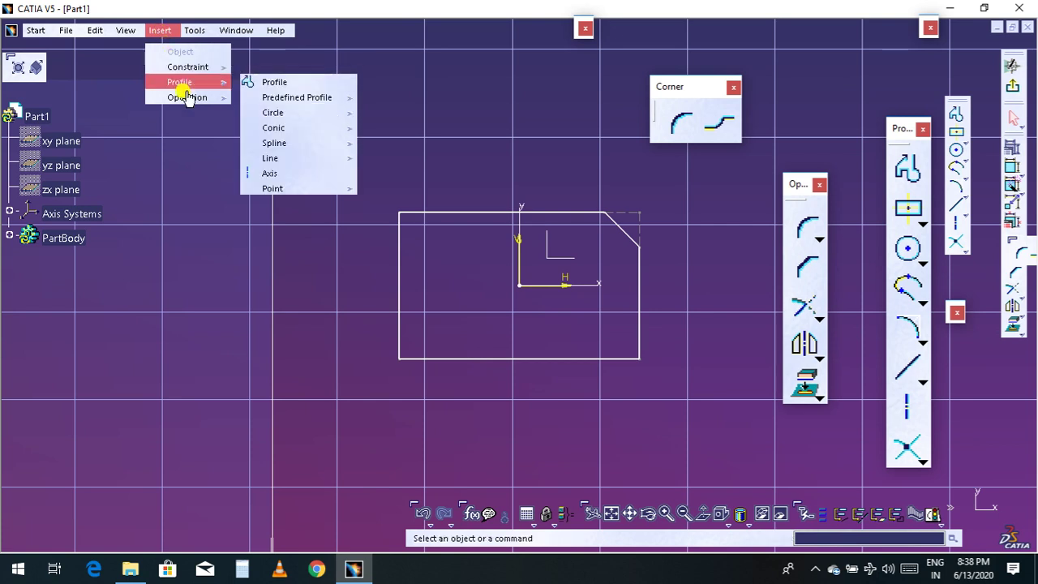
pyautogui.moveTo(186, 96)
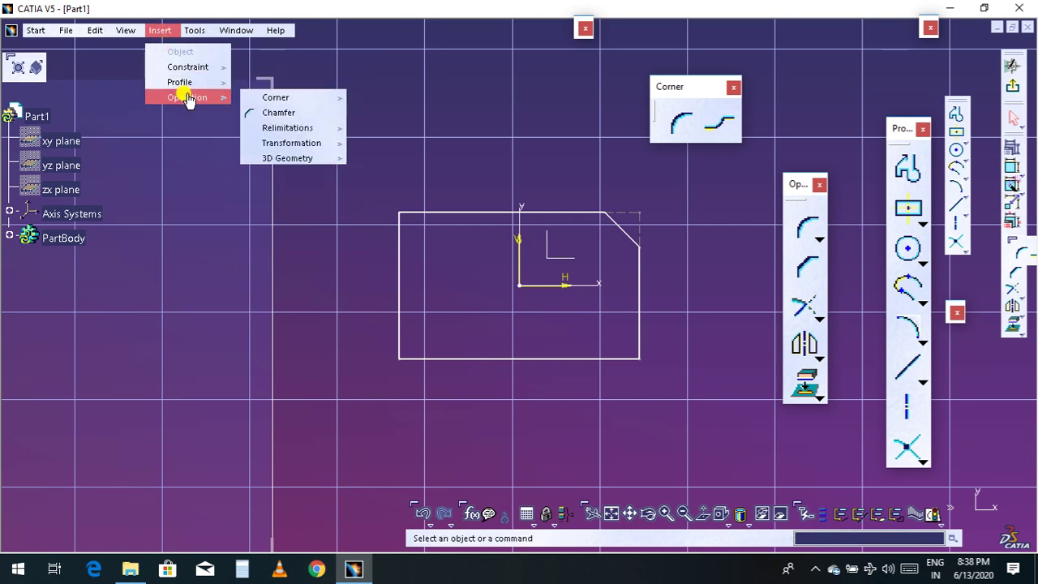
pyautogui.click(302, 113)
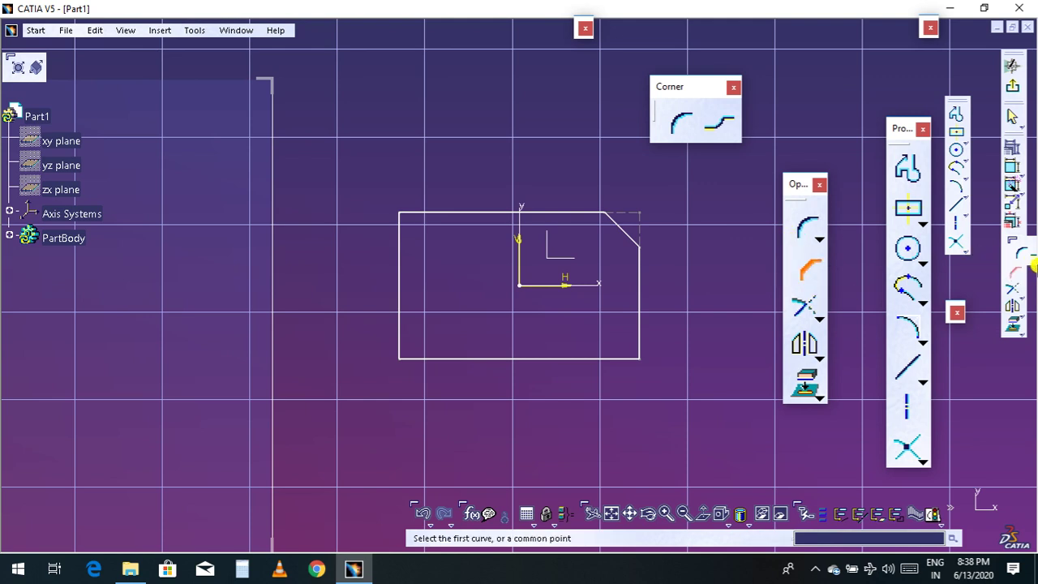
# Float the Corner toolbar beside the Operation toolbar and activate the Chamfer command.
pyautogui.moveTo(985, 274); pyautogui.dragTo(844, 246)
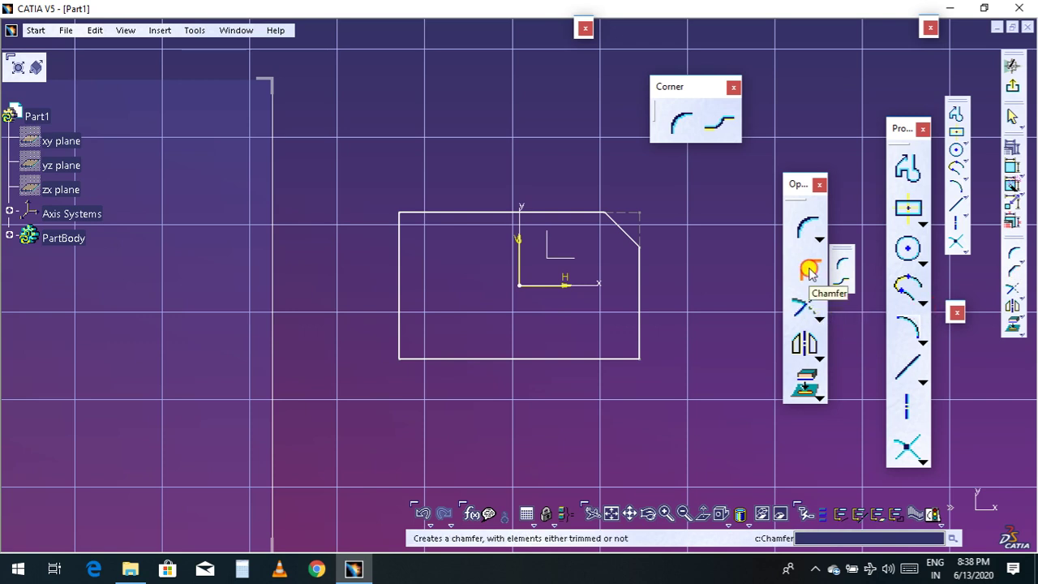
pyautogui.click(842, 271)
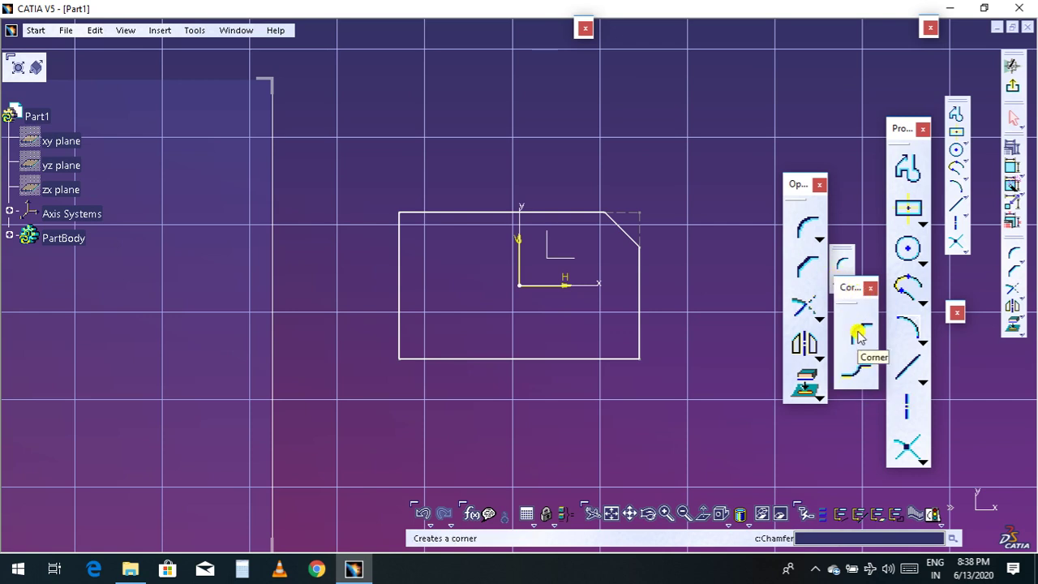
pyautogui.click(806, 267)
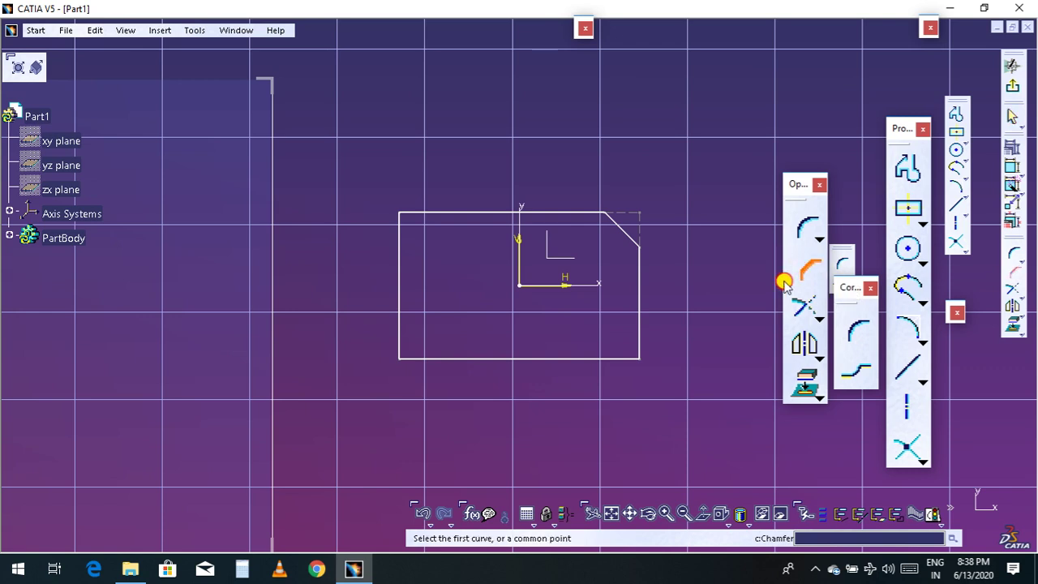
pyautogui.click(809, 272)
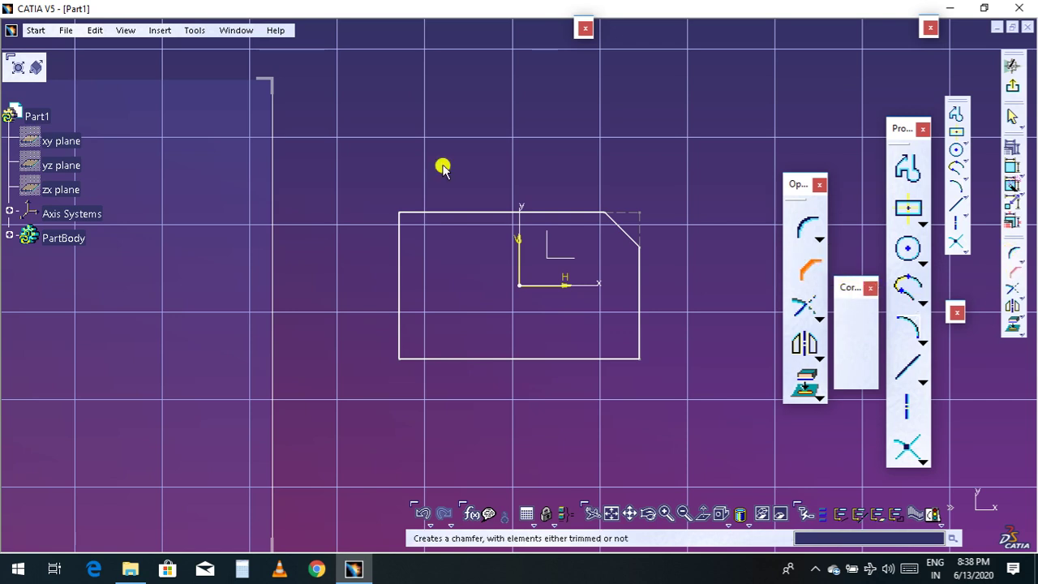
# Restore the contents and the positions of all toolbars in the customization settings.
pyautogui.click(150, 32)
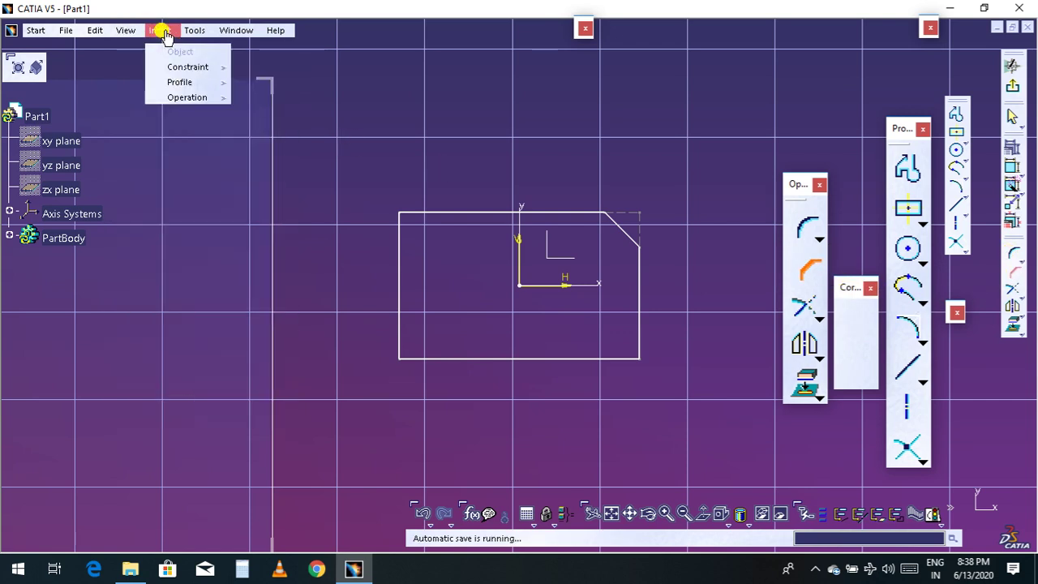
pyautogui.moveTo(195, 31)
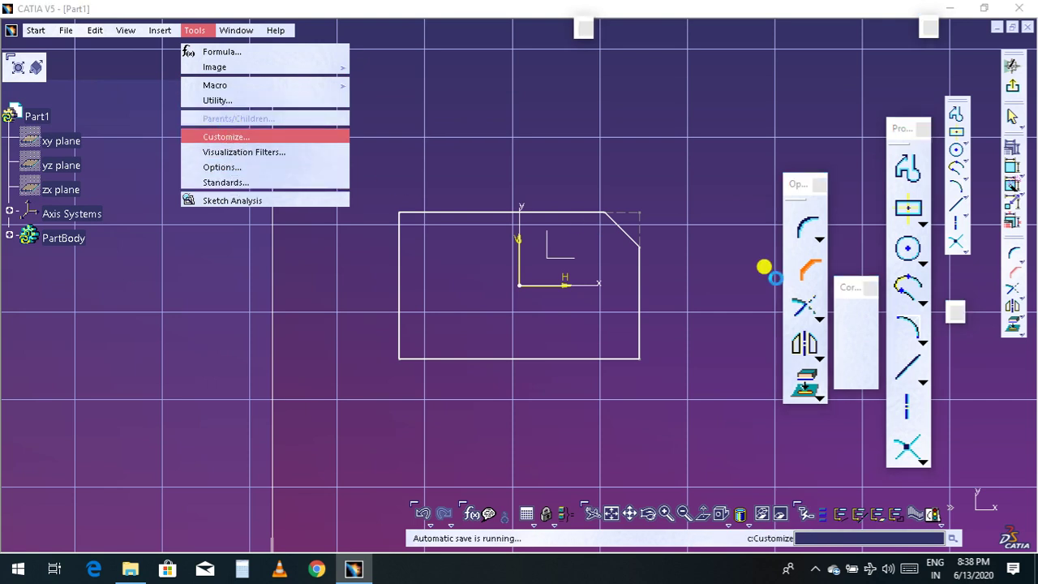
pyautogui.click(729, 108)
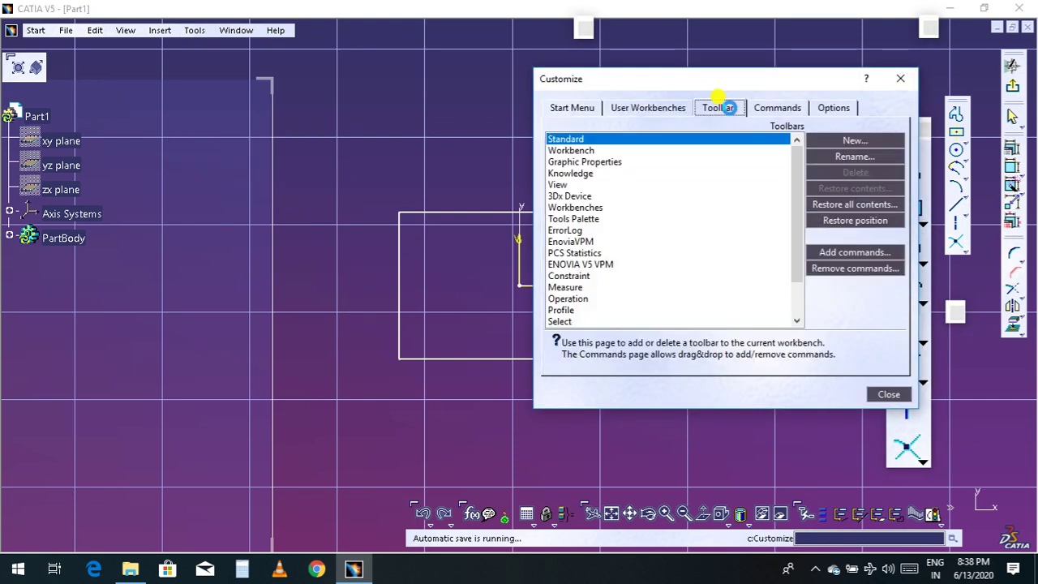
pyautogui.click(855, 204)
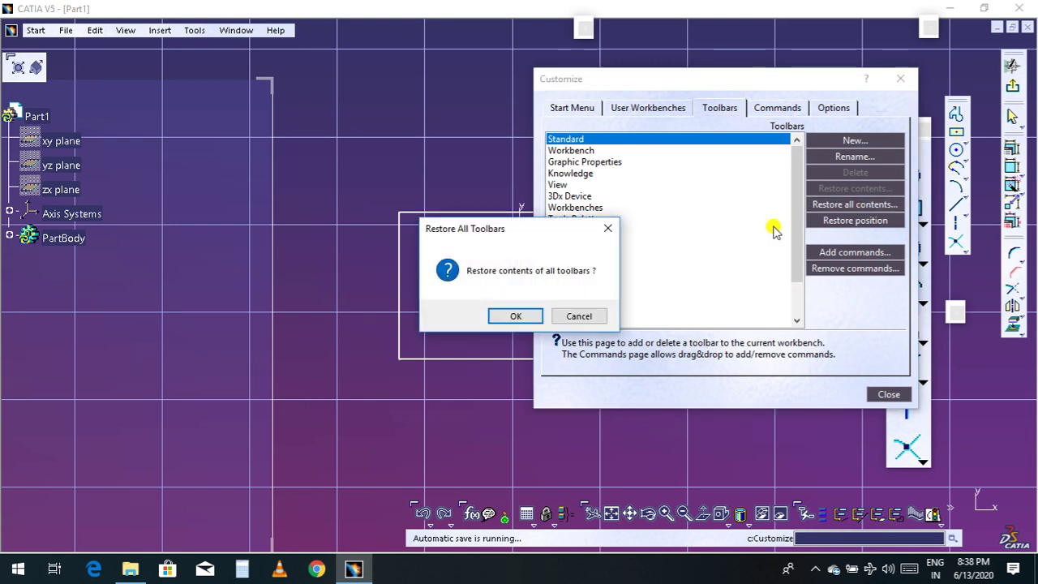
pyautogui.click(539, 316)
pyautogui.click(866, 220)
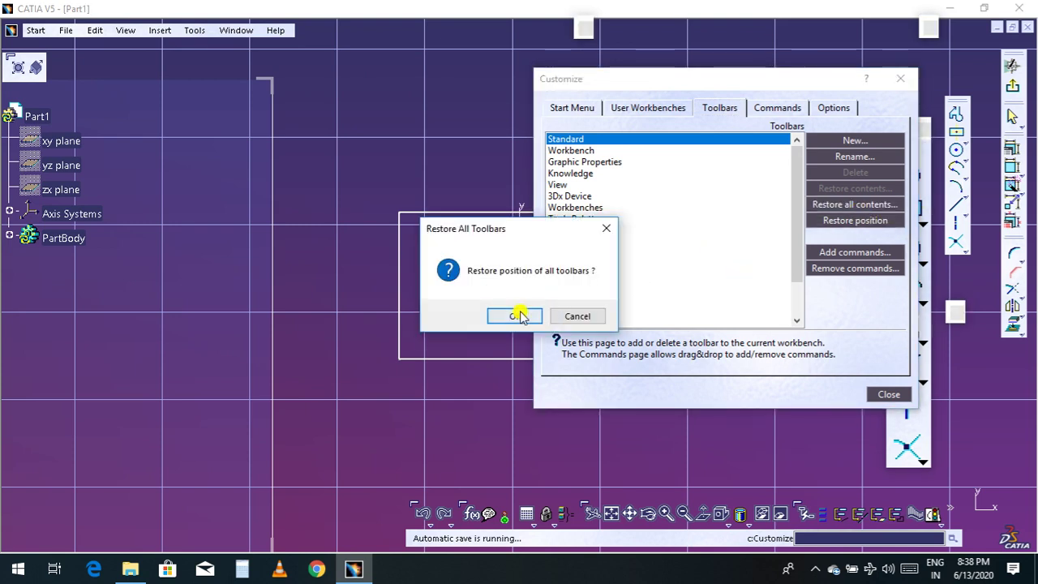
pyautogui.click(516, 316)
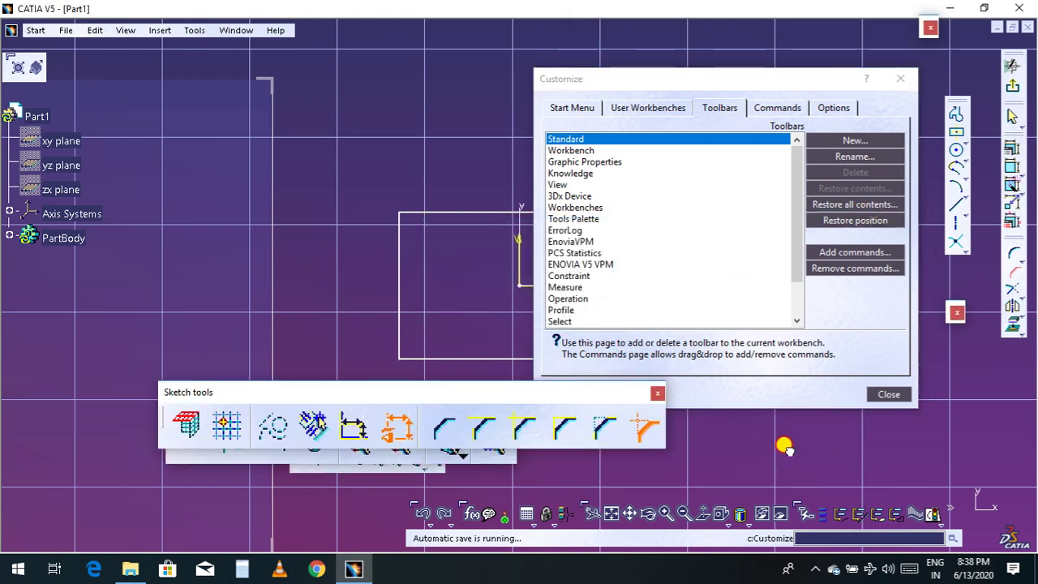
pyautogui.click(889, 394)
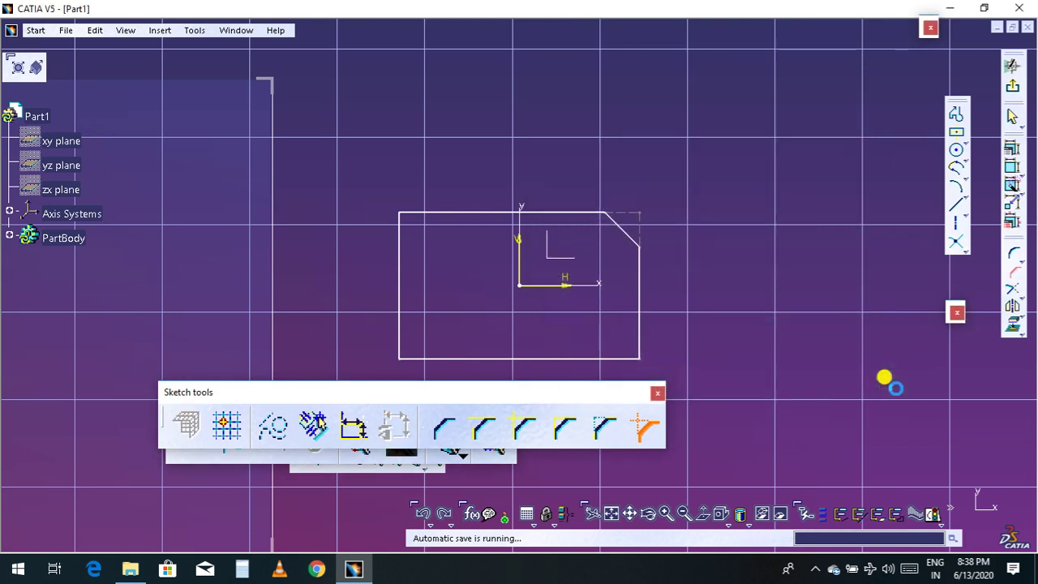
# Chamfer the rectangle's lower-right corner with both edges trimmed, using a length of 4 mm and a 45-degree angle.
pyautogui.click(442, 430)
pyautogui.click(631, 343)
pyautogui.click(639, 336)
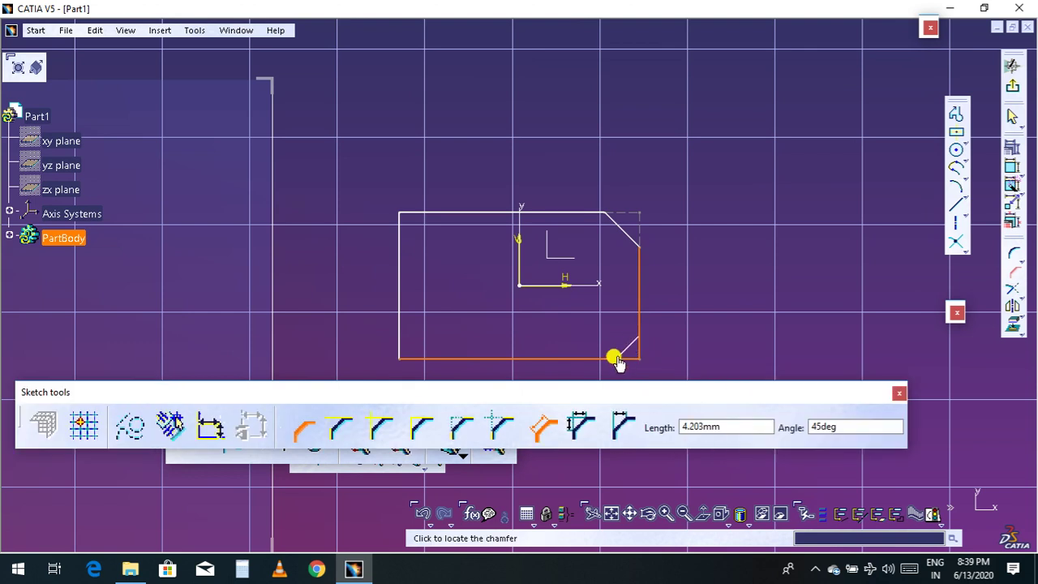
pyautogui.click(711, 425)
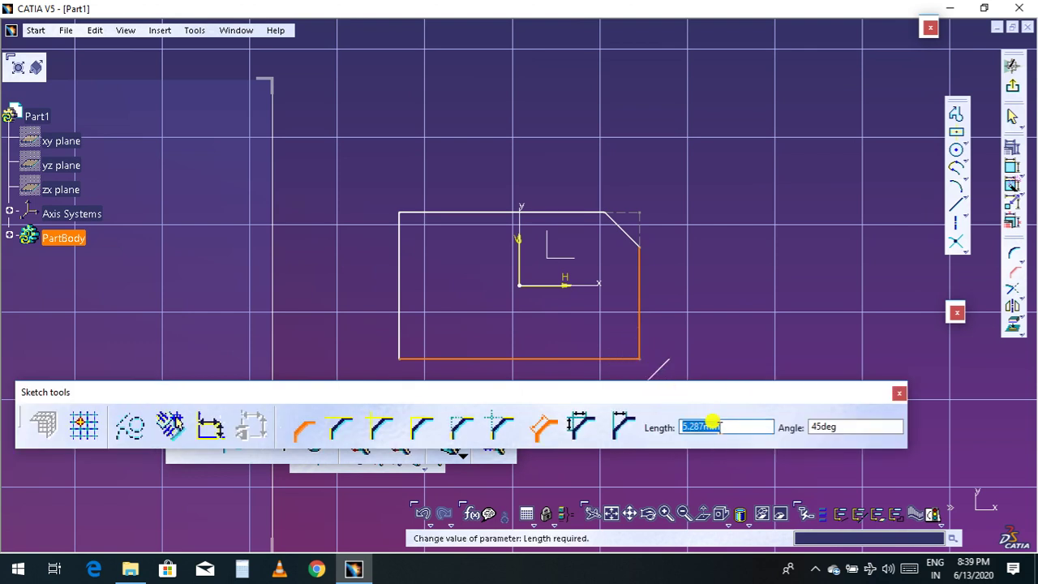
pyautogui.write('4')
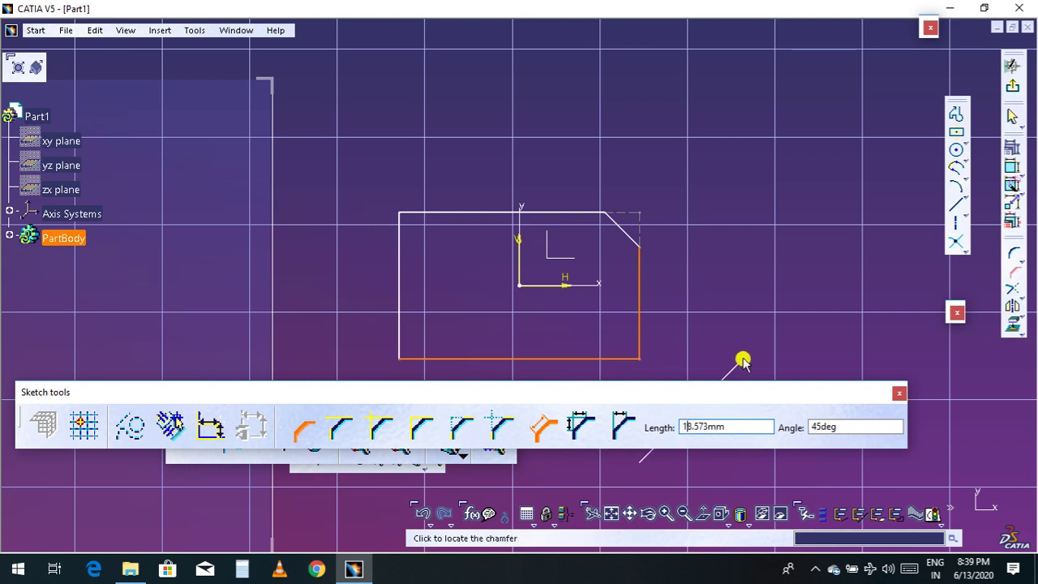
pyautogui.click(743, 425)
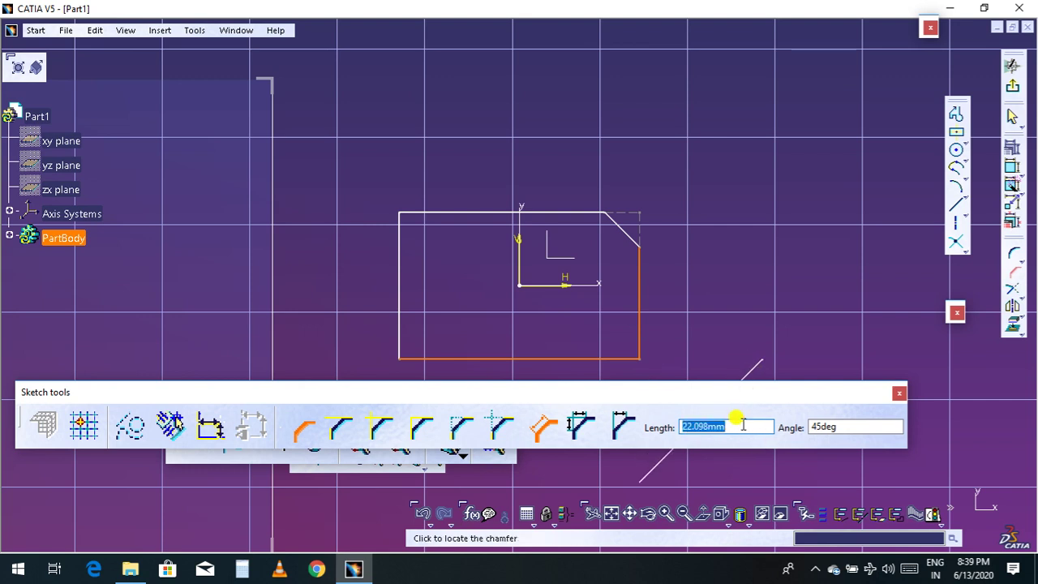
pyautogui.write('4')
pyautogui.press('Return')
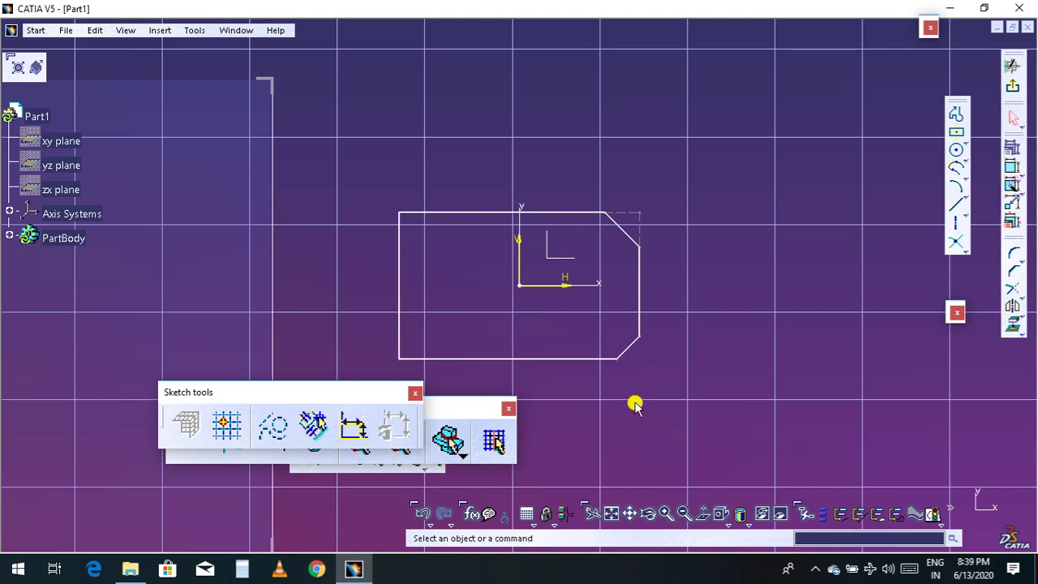
# Chamfer the rectangle's upper-left corner at 45 degrees with a length of about 6.6 mm, trimming only the first element, the left edge.
pyautogui.click(1012, 275)
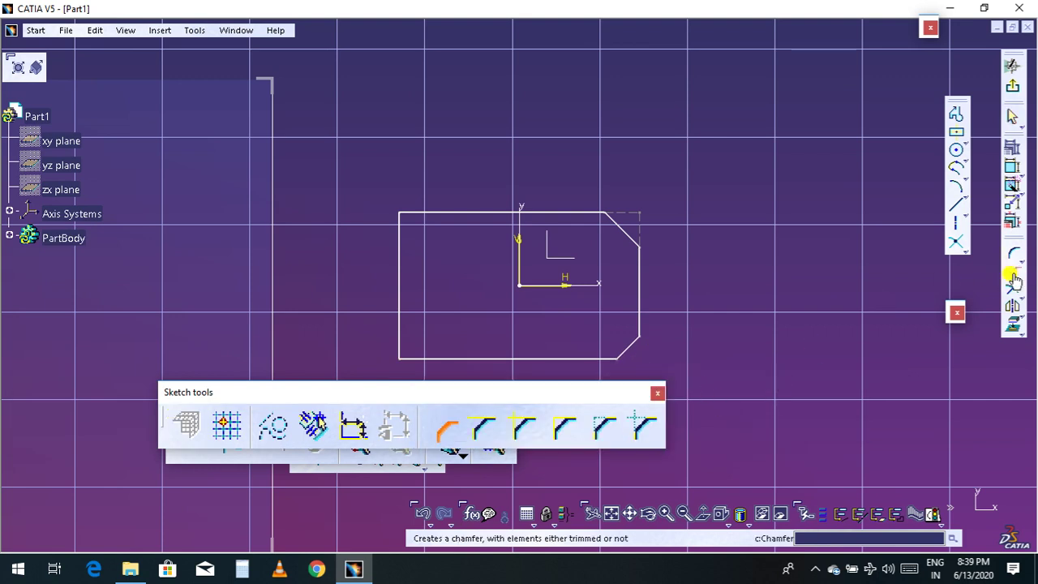
pyautogui.click(484, 432)
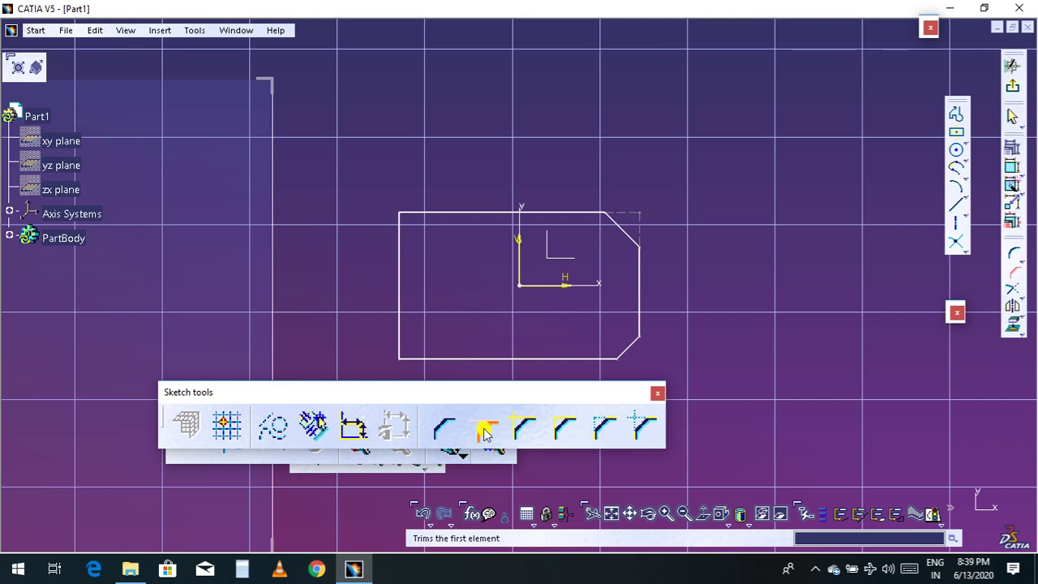
pyautogui.click(398, 236)
pyautogui.click(414, 225)
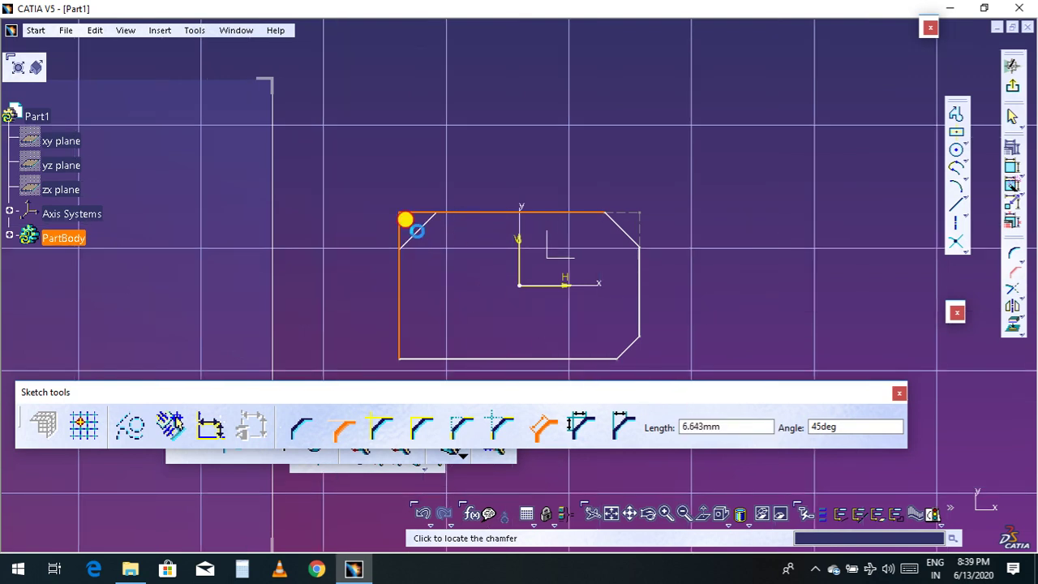
pyautogui.click(415, 235)
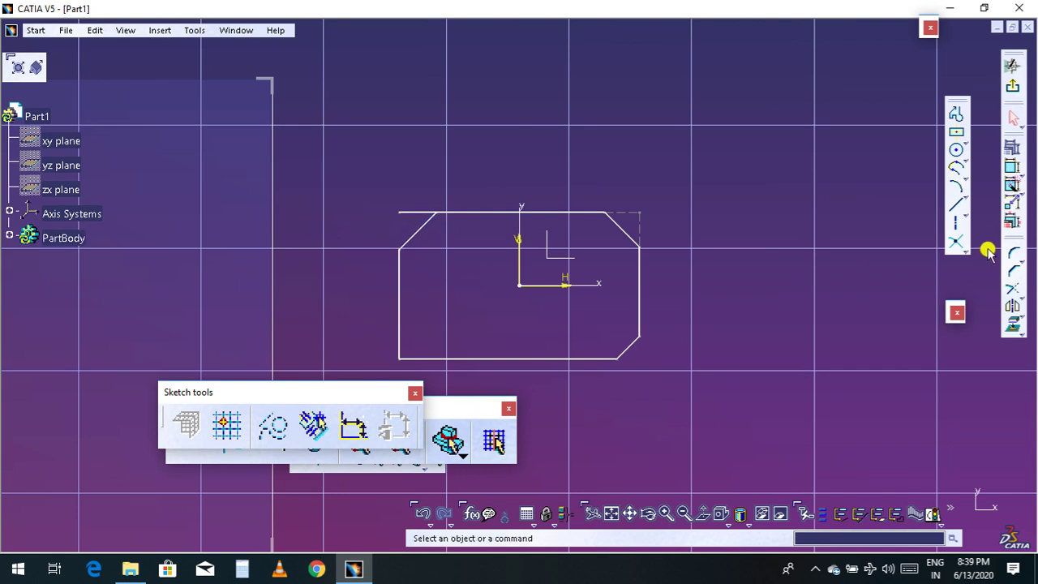
# Chamfer the rectangle's lower-left corner at 45 degrees without trimming either edge.
pyautogui.click(1012, 264)
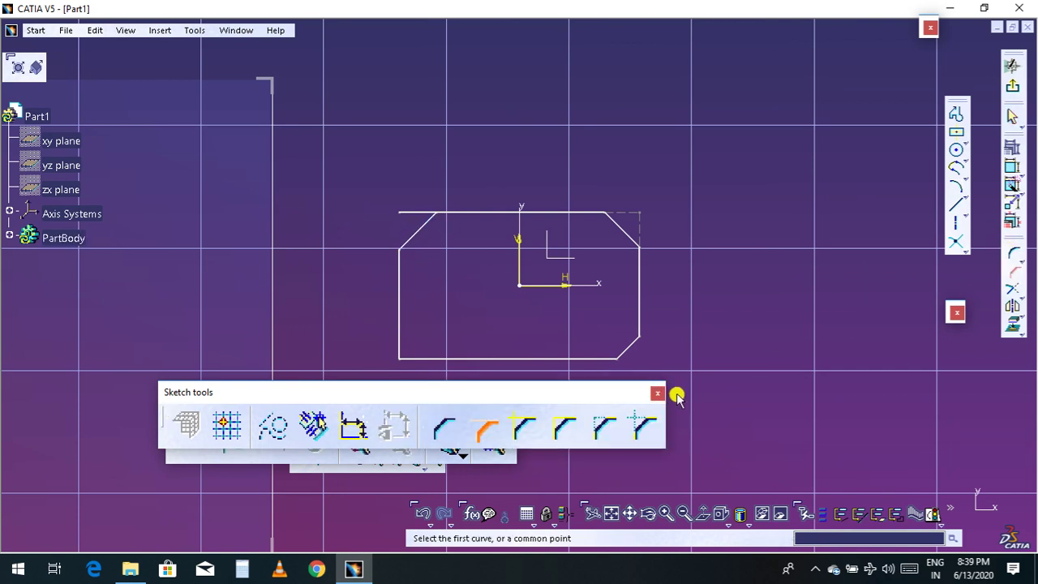
pyautogui.click(523, 428)
pyautogui.moveTo(520, 347)
pyautogui.mouseDown(button='middle')
pyautogui.moveTo(560, 253)
pyautogui.moveTo(564, 261)
pyautogui.mouseUp(button='middle')
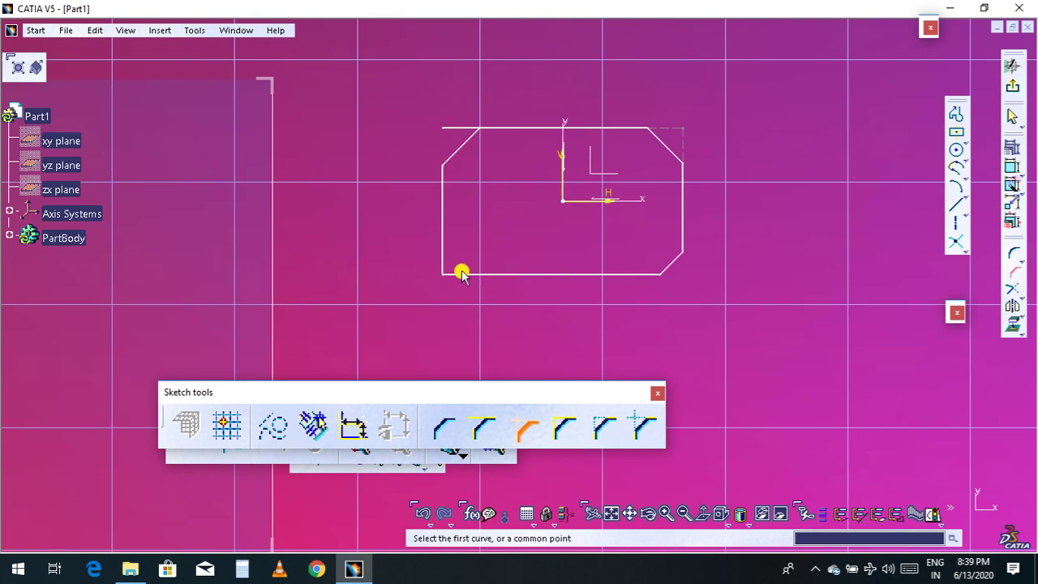
pyautogui.click(459, 275)
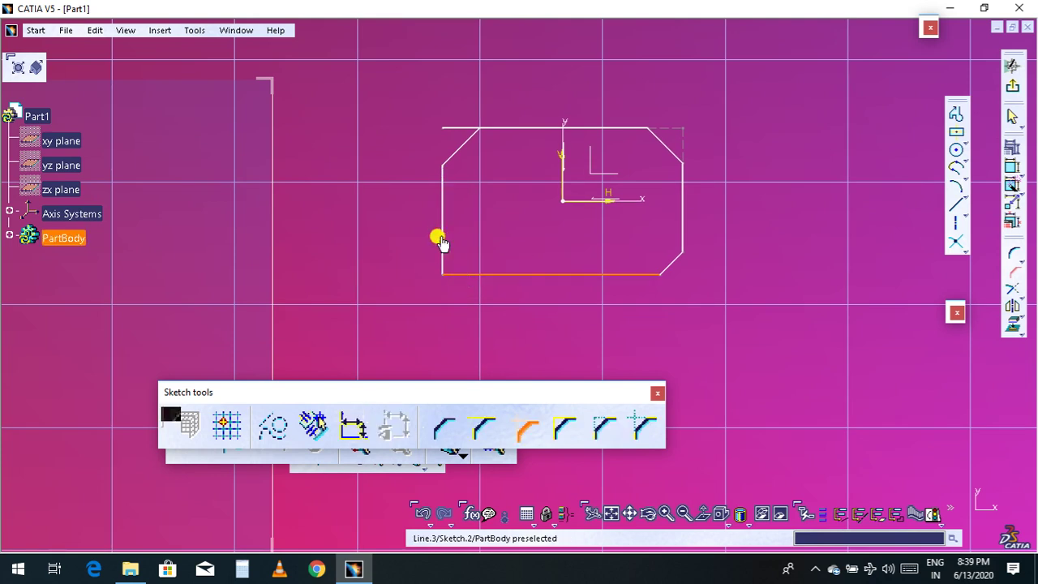
pyautogui.click(443, 243)
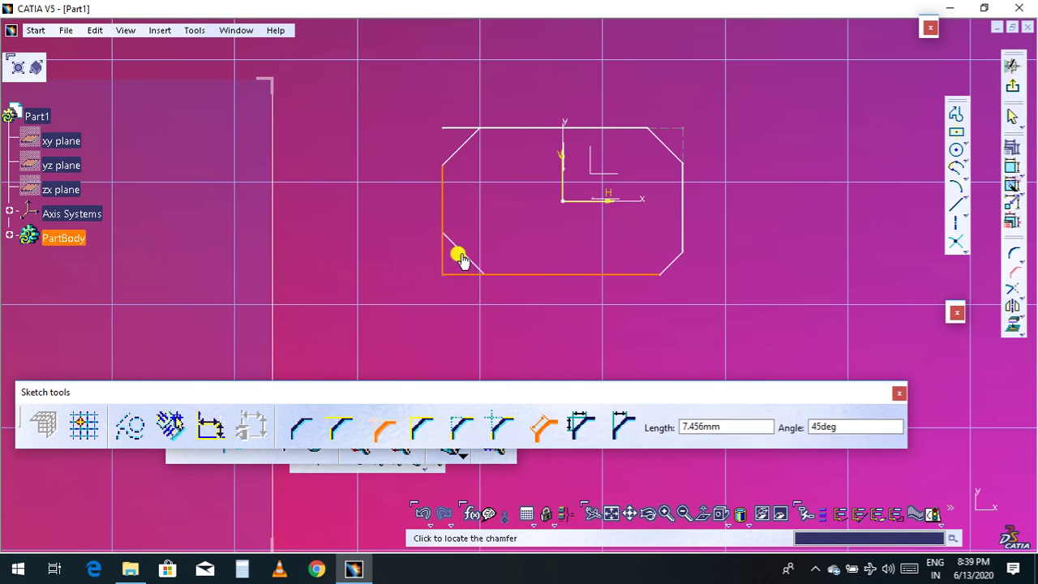
pyautogui.click(459, 253)
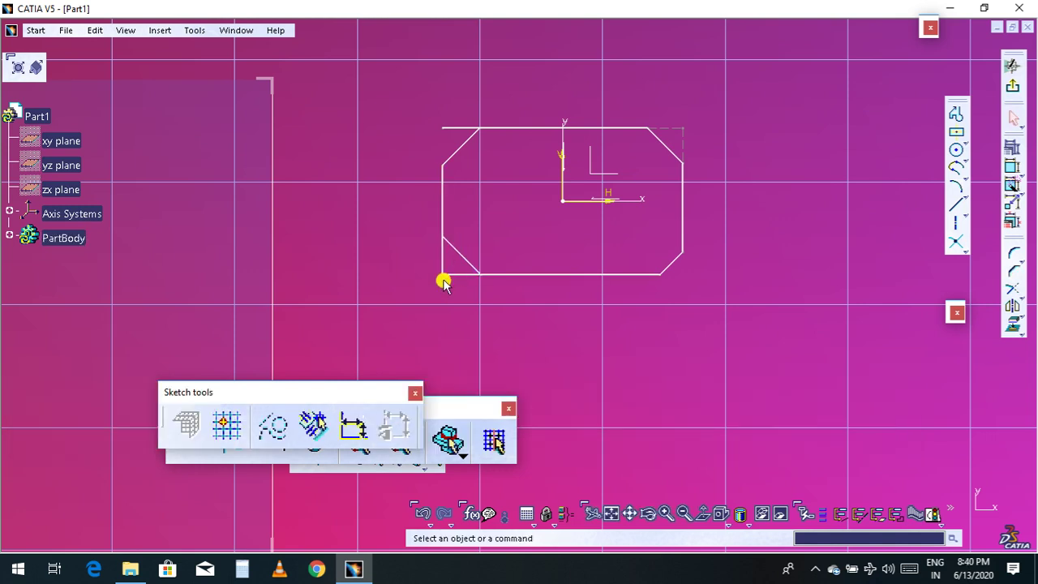
# Set the chamfer option to Standard Lines Trim and sketch an open V-shaped profile of two lines to the right of the rectangle.
pyautogui.click(1014, 277)
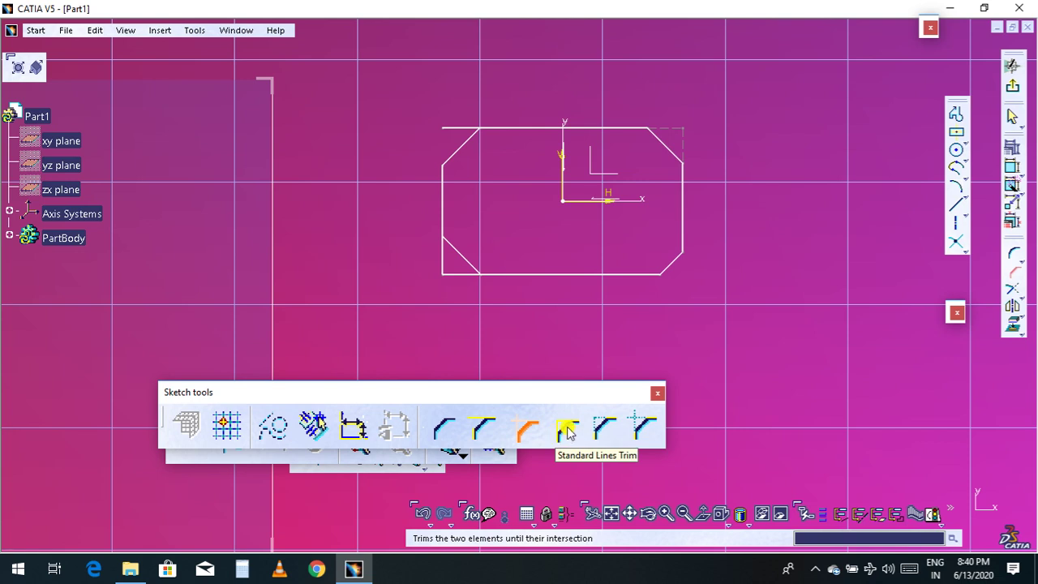
pyautogui.click(568, 431)
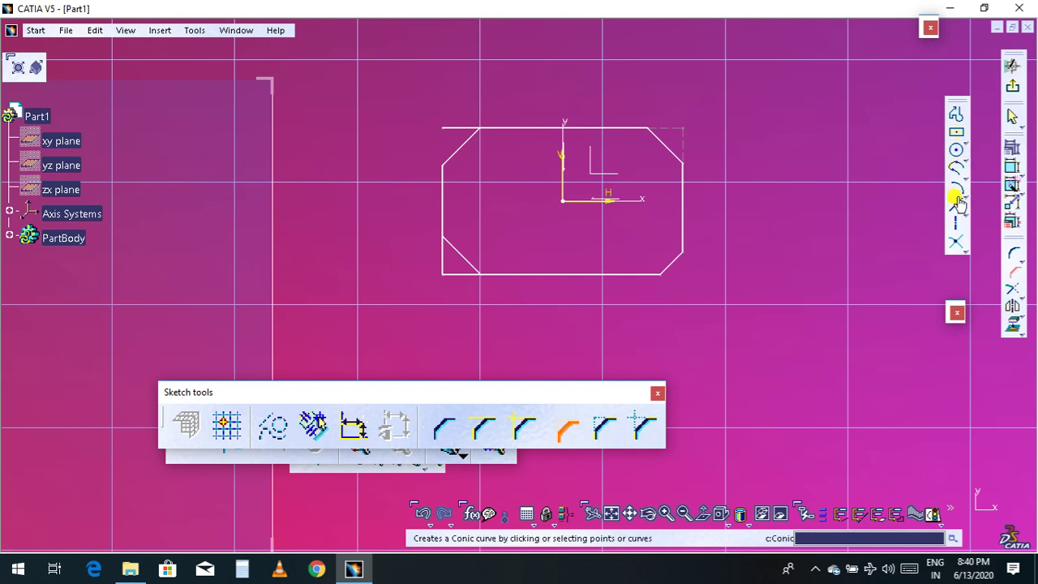
pyautogui.click(956, 117)
pyautogui.click(748, 168)
pyautogui.click(855, 242)
pyautogui.click(792, 332)
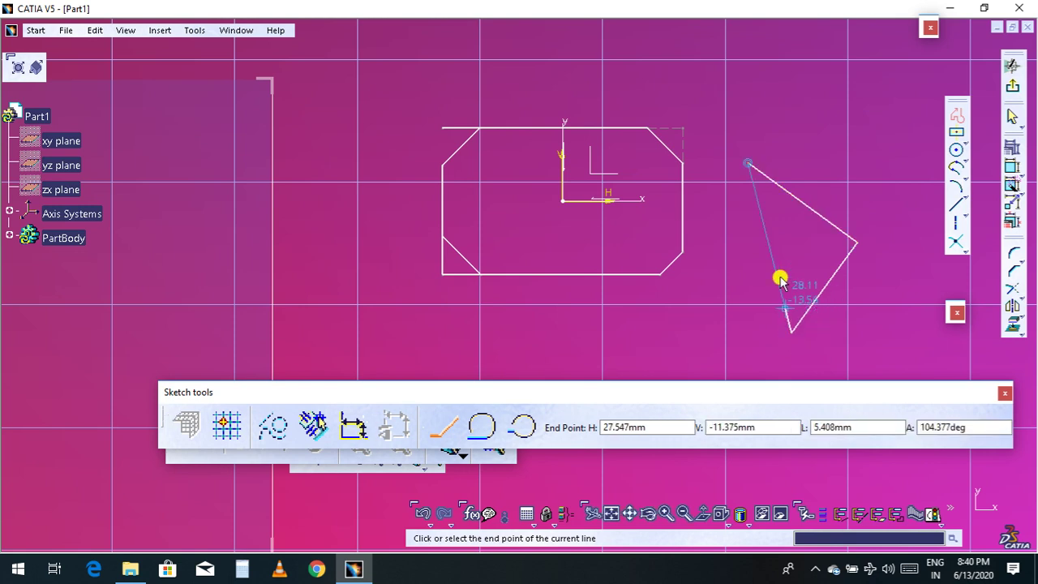
pyautogui.press('Escape')
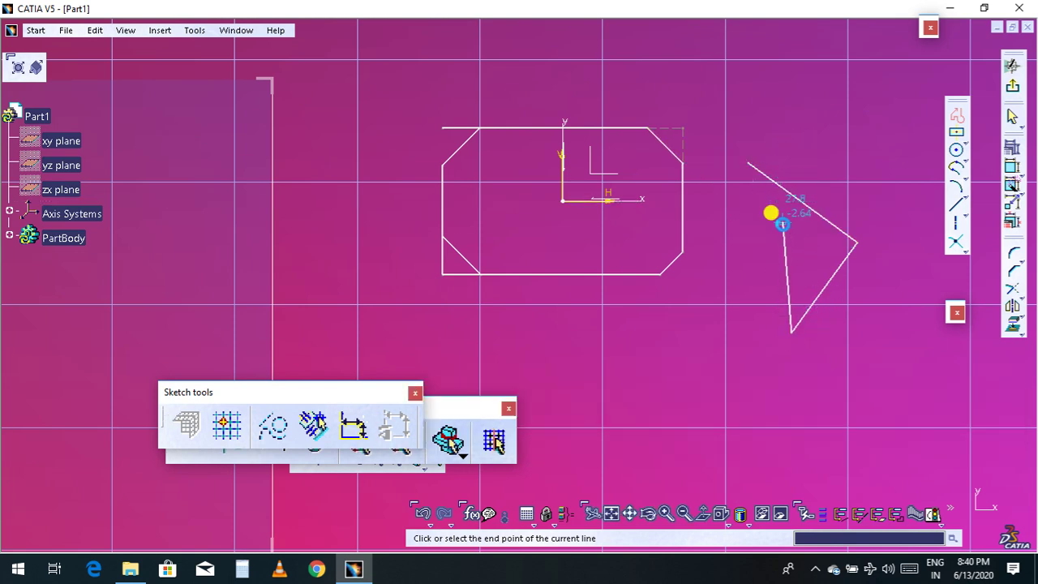
# Sketch a steep line crossing both legs of the V-shaped profile near their open ends.
pyautogui.click(956, 120)
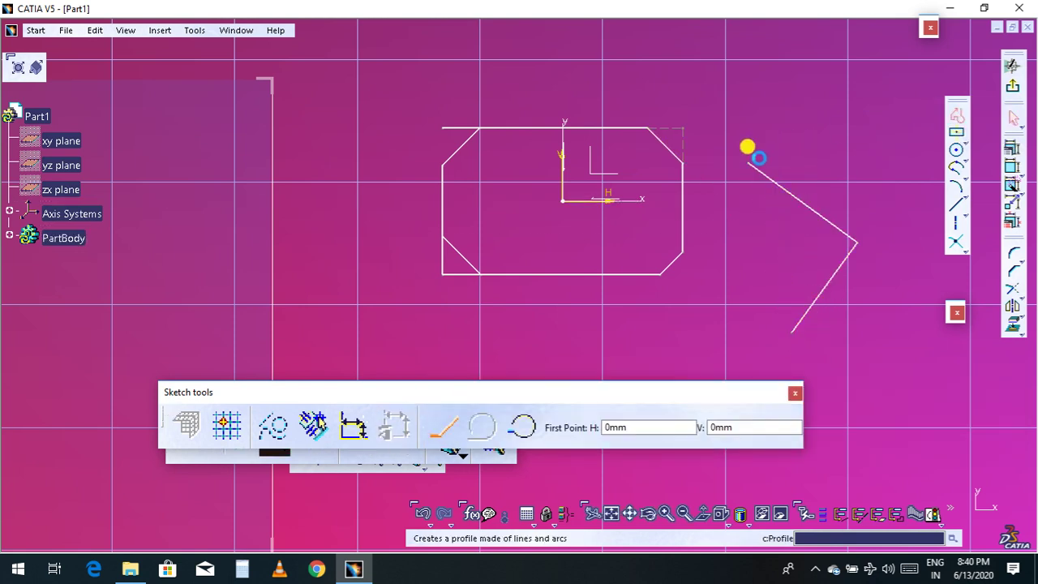
pyautogui.click(769, 154)
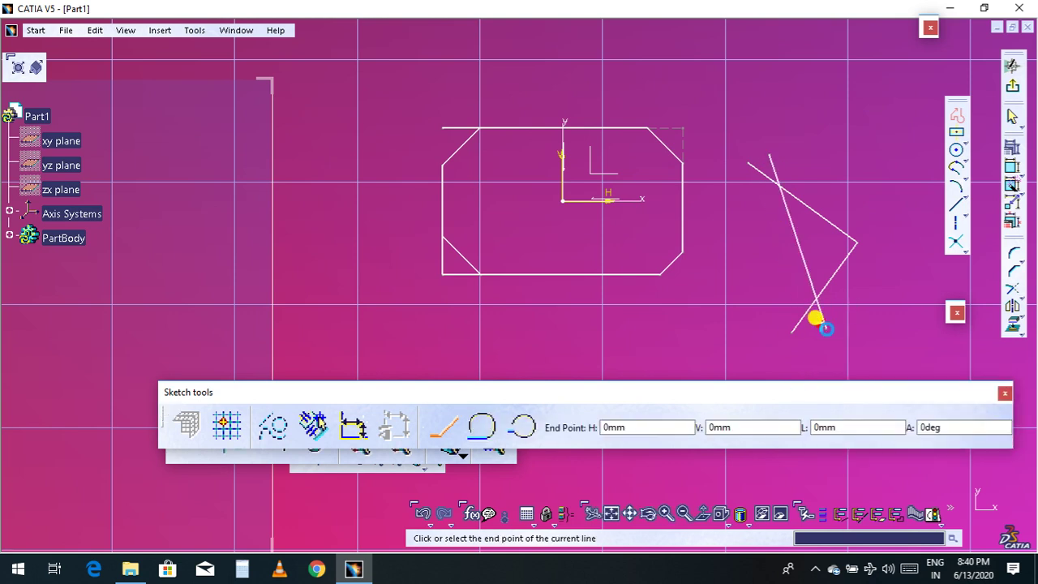
pyautogui.doubleClick(827, 331)
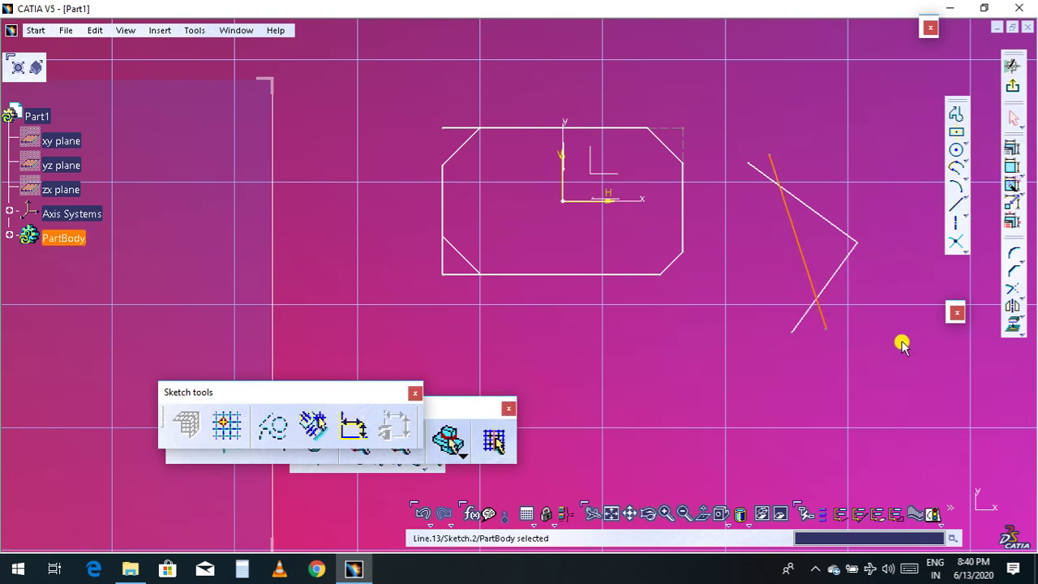
# Try a Standard Lines Trim chamfer about 2.4 mm long between the crossing line and the lower V leg, and undo it.
pyautogui.click(1014, 272)
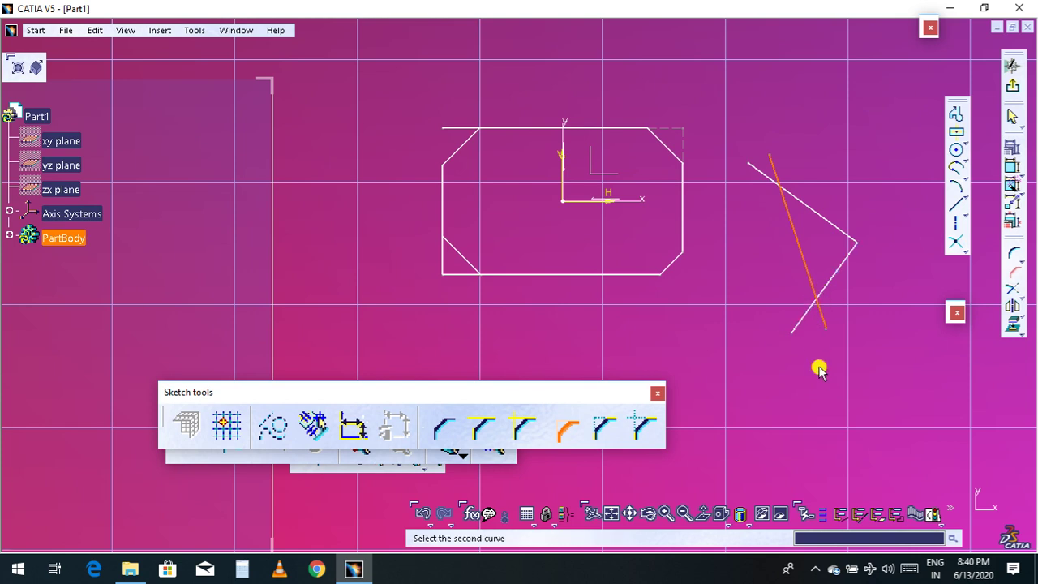
pyautogui.click(814, 316)
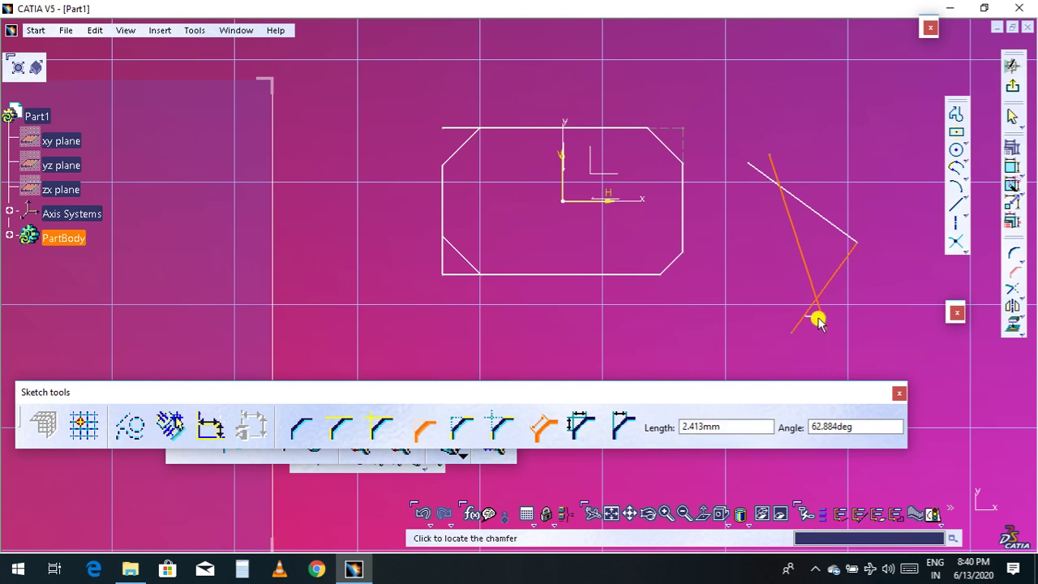
pyautogui.click(813, 315)
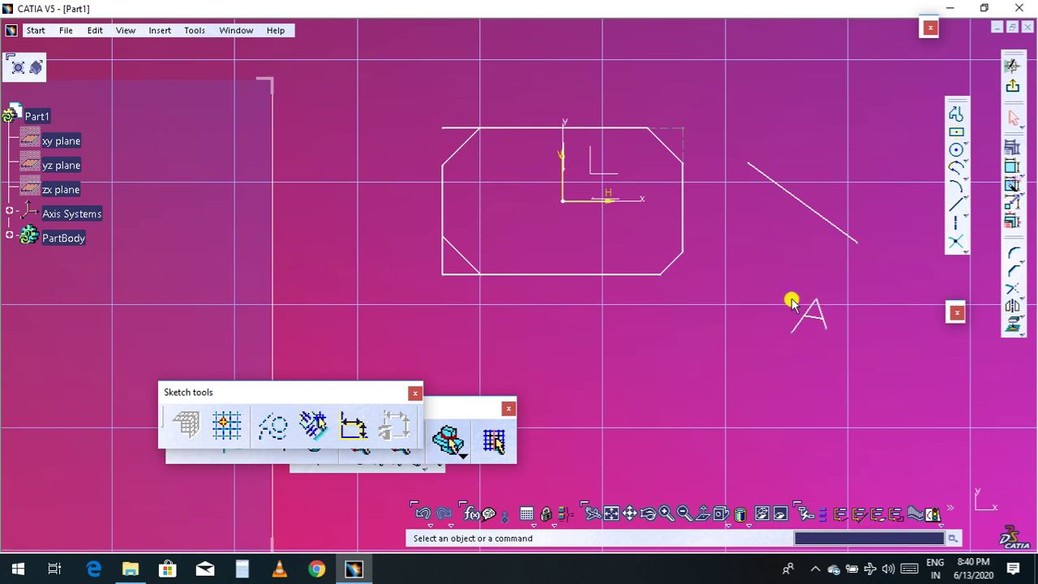
pyautogui.hotkey('ctrl', 'z')
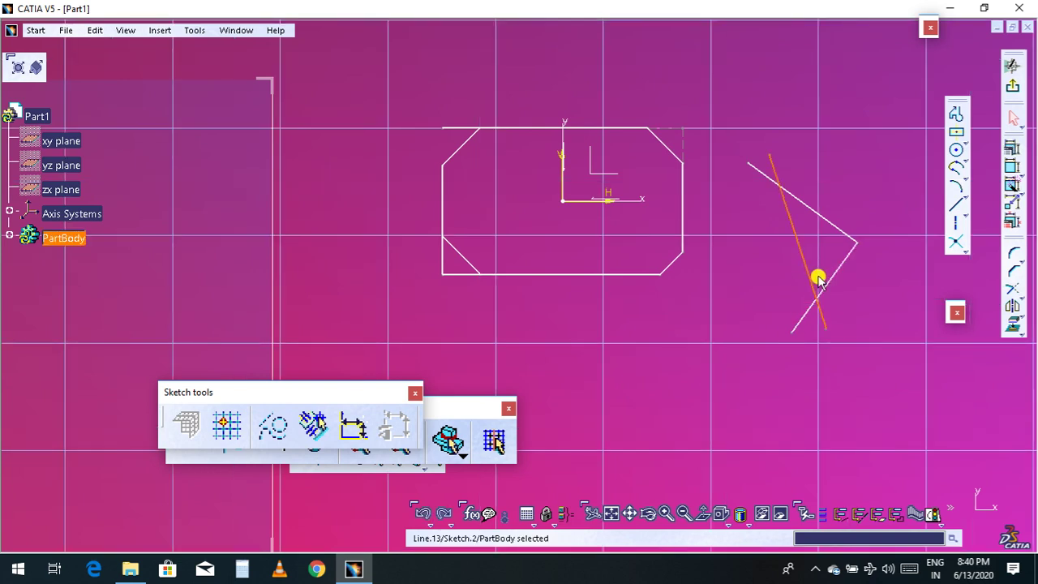
pyautogui.click(850, 304)
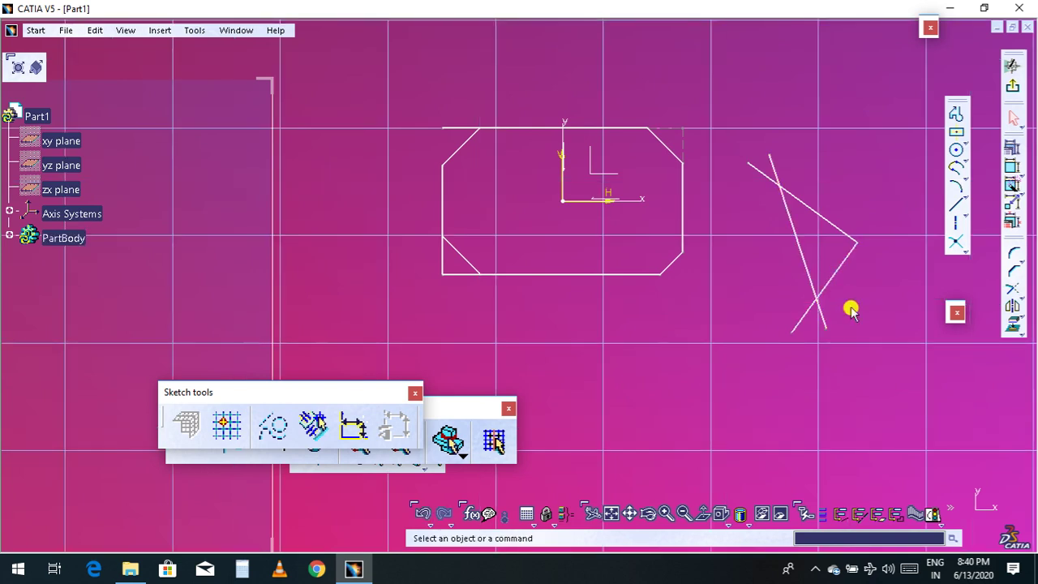
# Try a Standard Lines Trim chamfer about 3.4 mm long between the upper V leg and the crossing line, and undo it.
pyautogui.click(1013, 269)
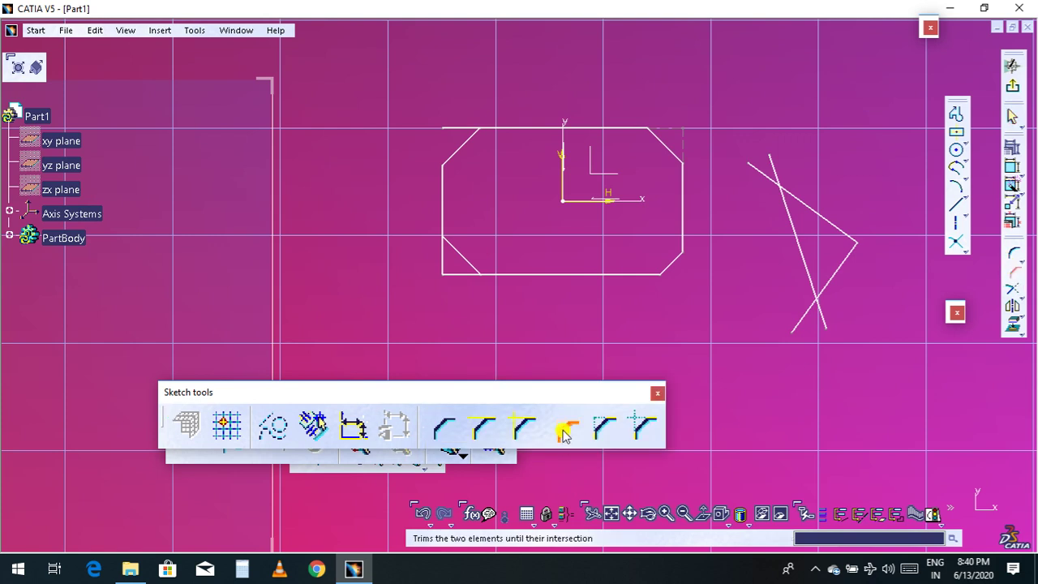
pyautogui.click(806, 207)
pyautogui.click(793, 224)
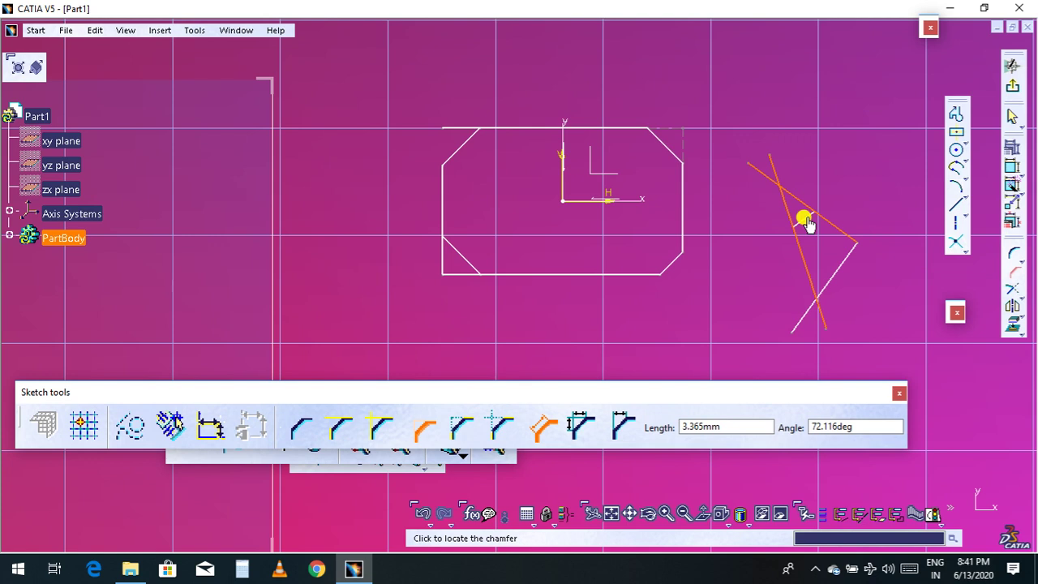
pyautogui.click(805, 222)
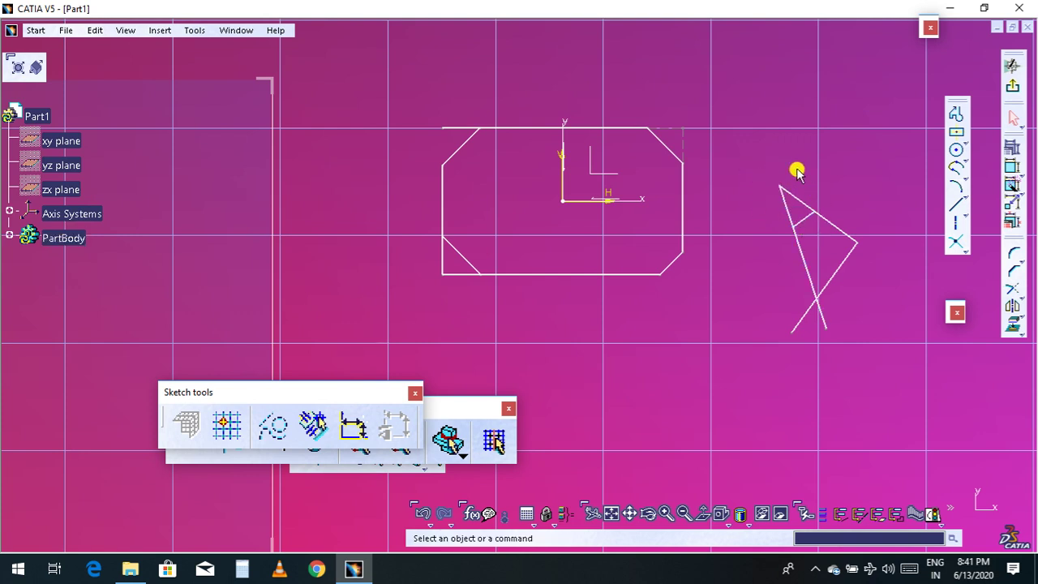
pyautogui.hotkey('ctrl', 'z')
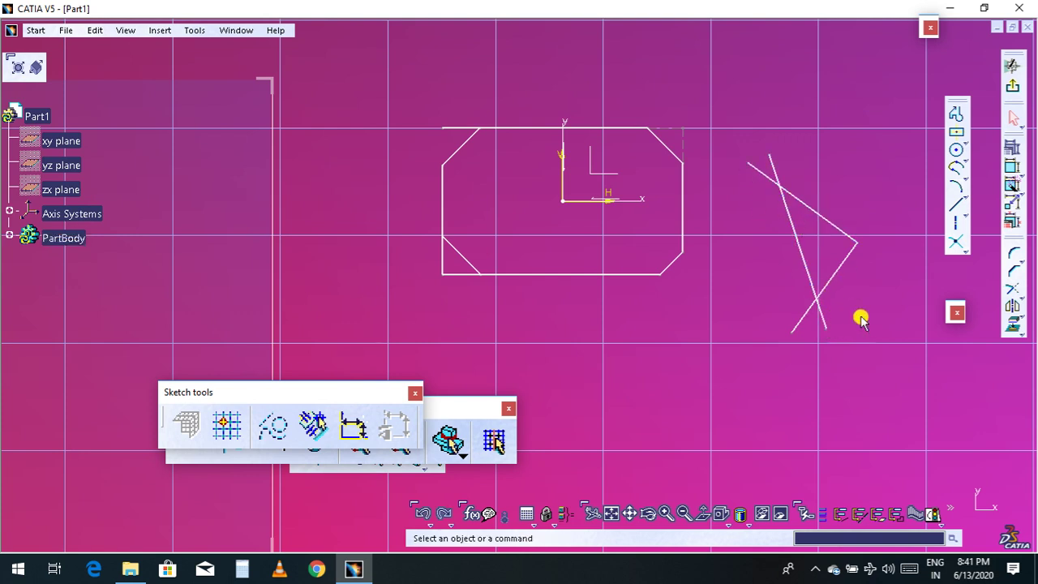
# Delete the untrimmed chamfer line at the rectangle's lower-left corner.
pyautogui.click(1013, 271)
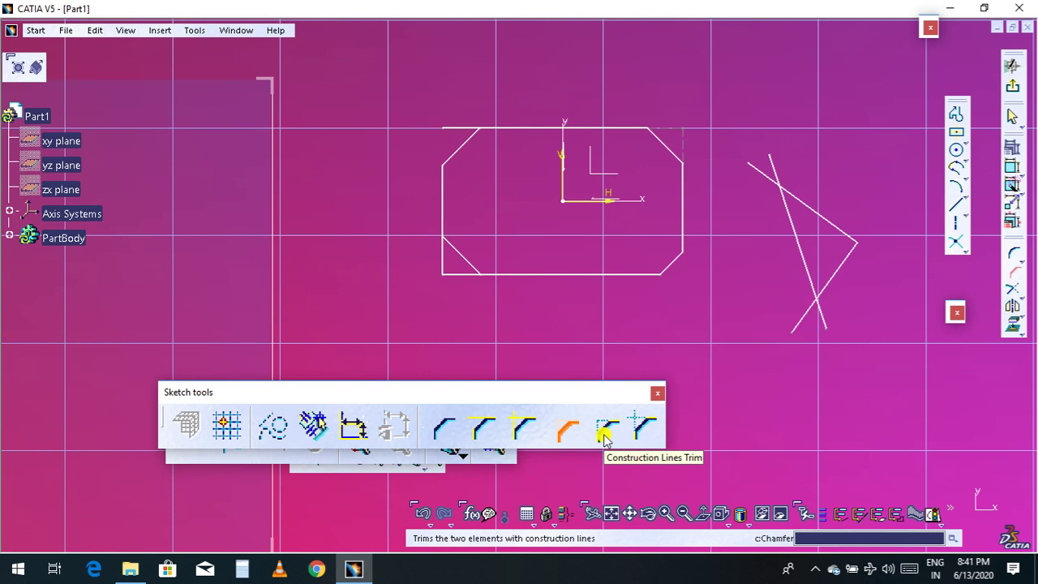
pyautogui.press('Escape')
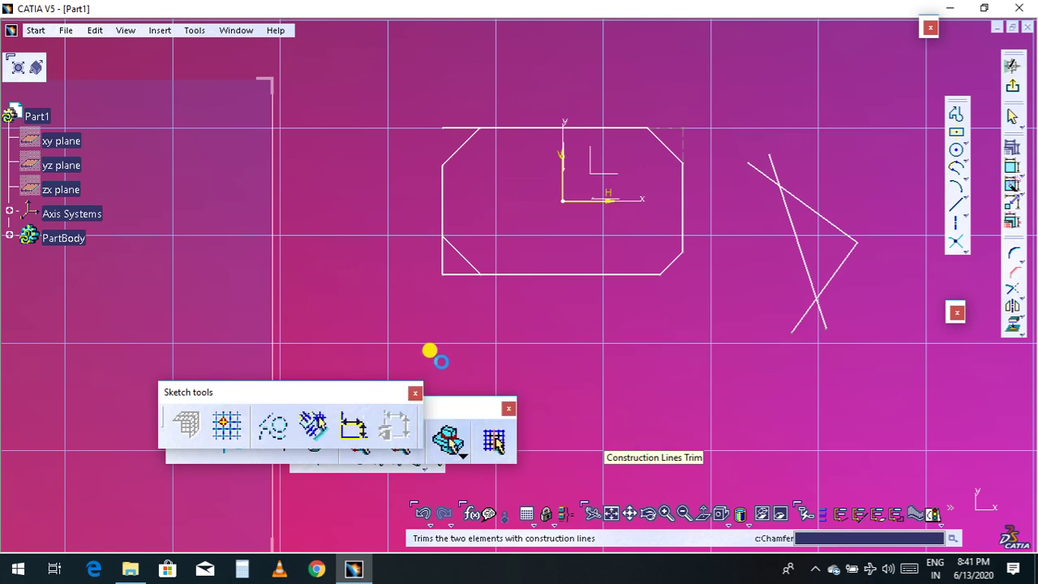
pyautogui.click(469, 256)
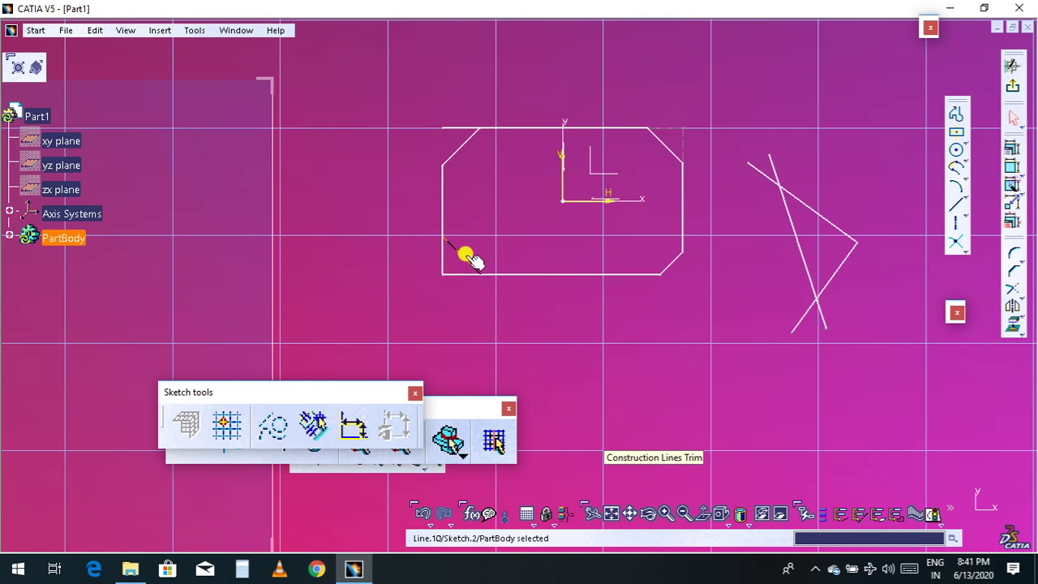
pyautogui.press('Delete')
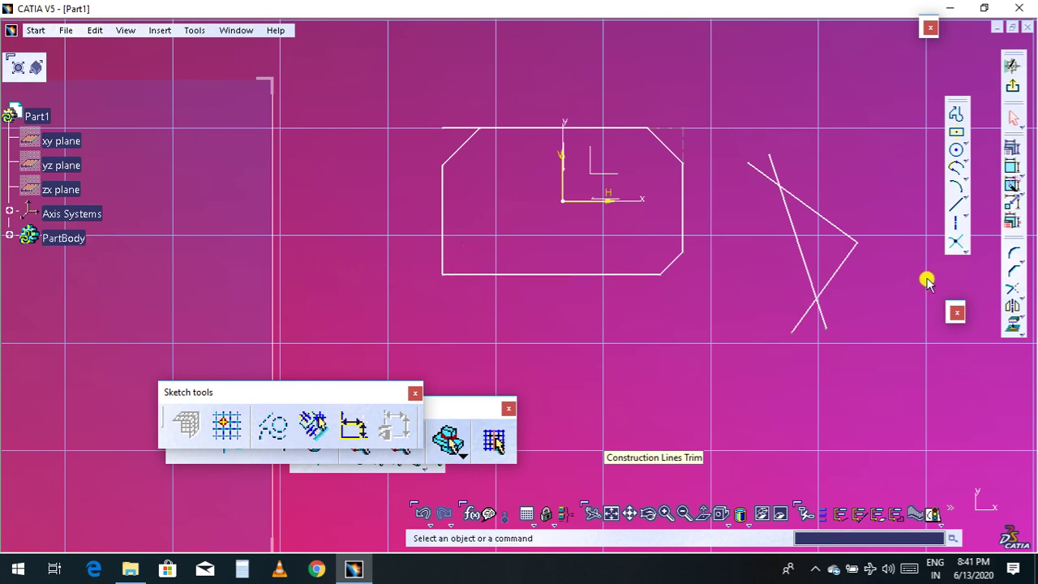
# Chamfer the rectangle's lower-left corner with Construction Lines Trim, at 45 degrees and about 7.5 mm long.
pyautogui.click(1014, 271)
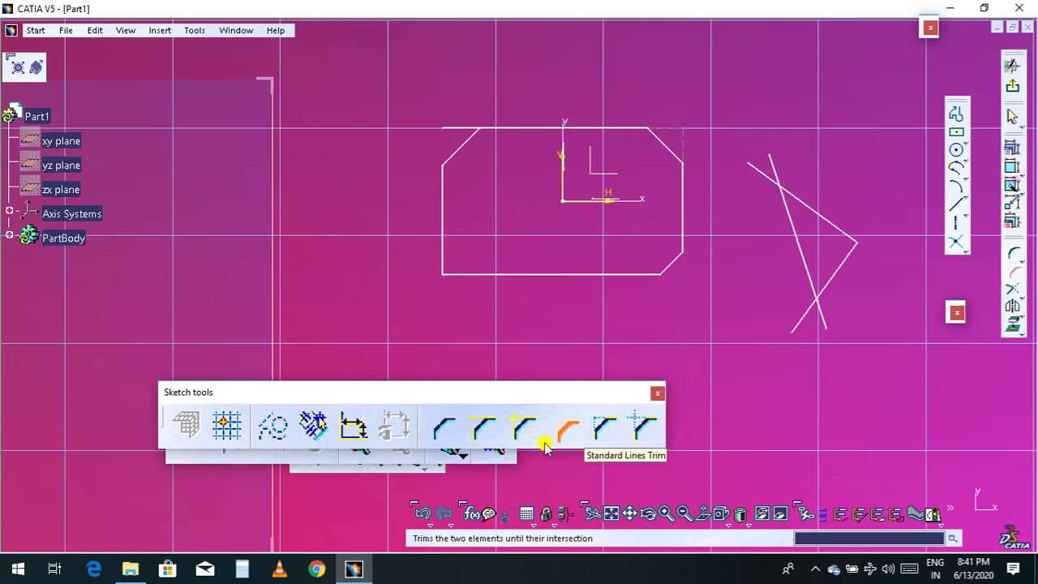
pyautogui.click(603, 432)
pyautogui.click(470, 275)
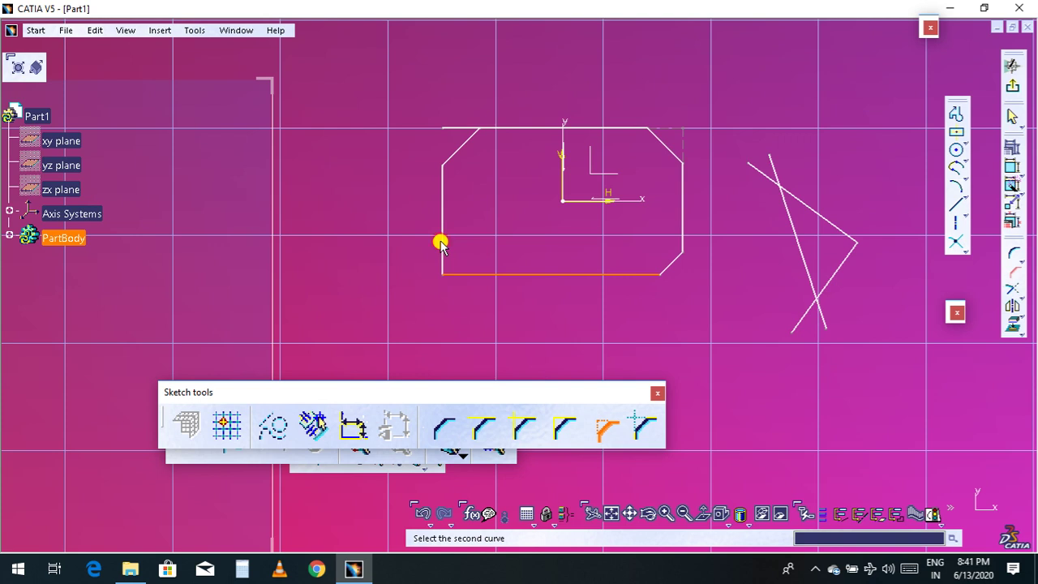
pyautogui.click(442, 246)
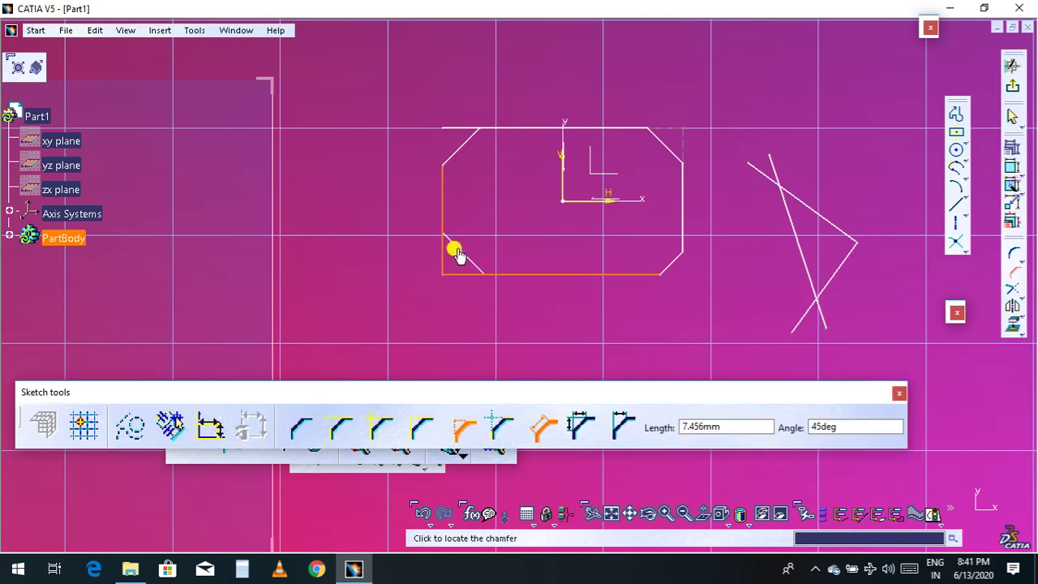
pyautogui.click(457, 253)
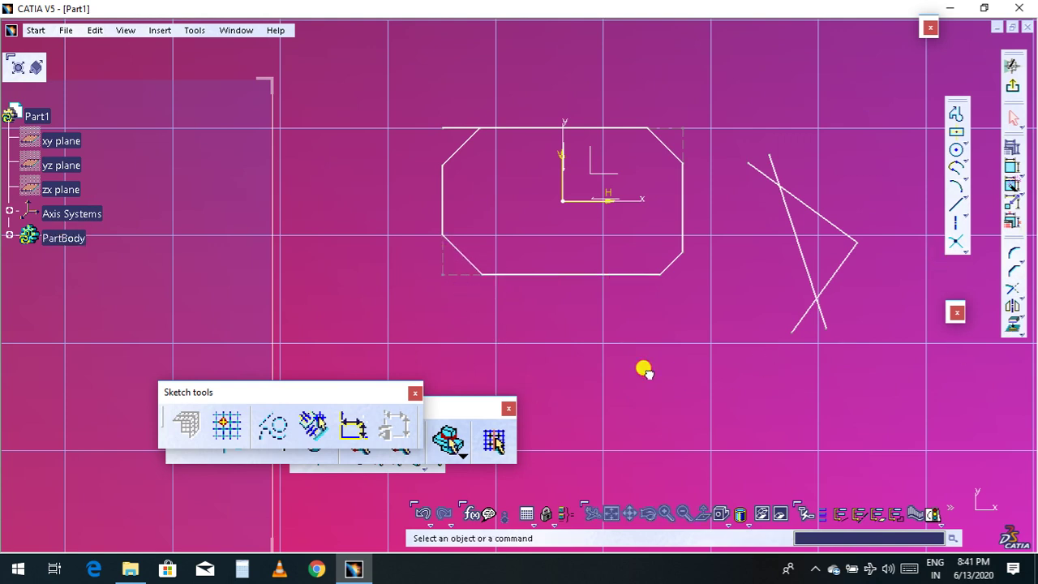
# Chamfer the crossing line and the upper V leg about 2.5 mm long, keeping their cut-off portions as untrimmed construction lines.
pyautogui.click(1012, 274)
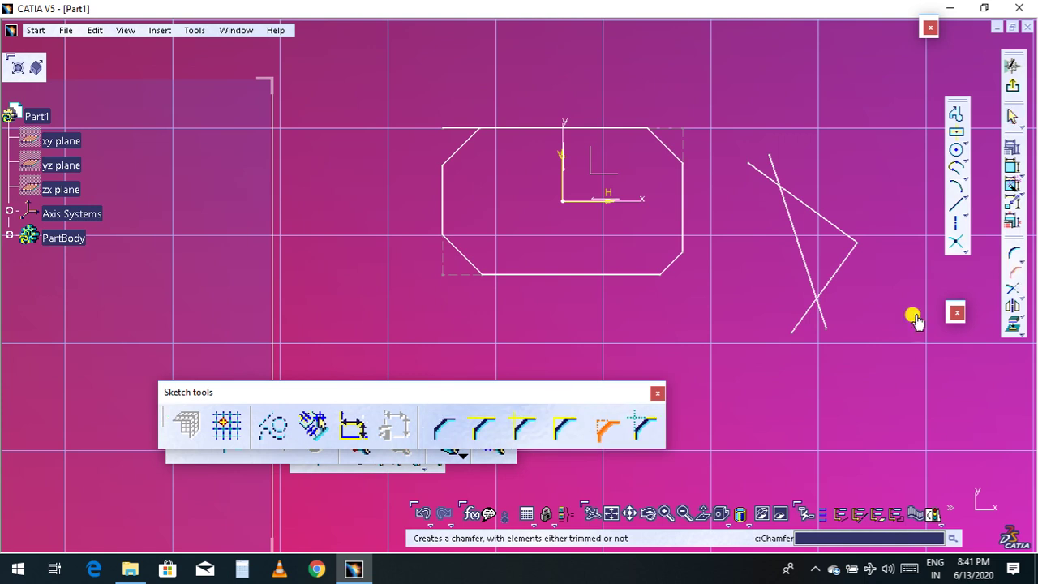
pyautogui.click(647, 436)
pyautogui.click(791, 212)
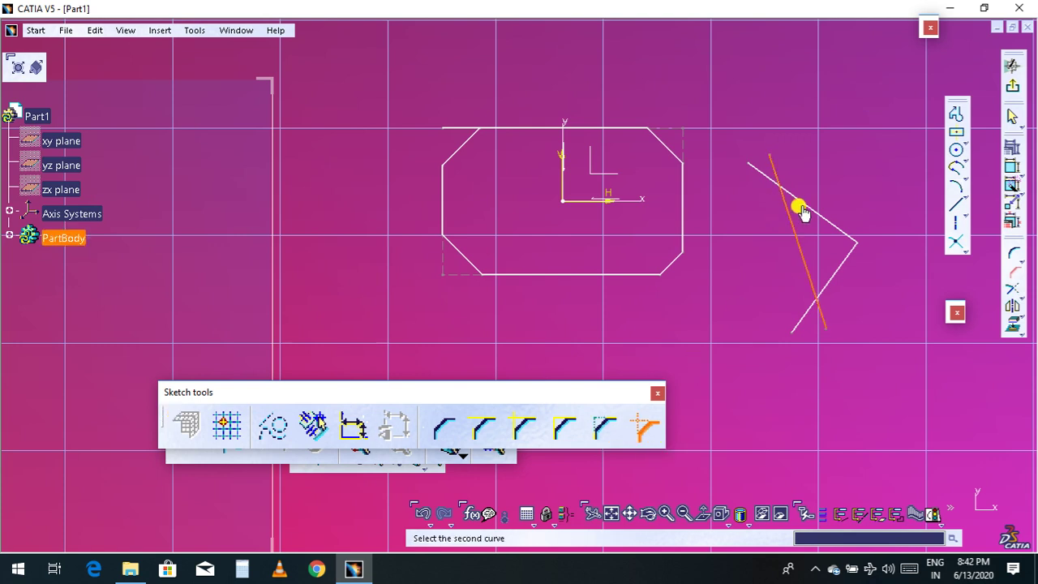
pyautogui.click(799, 203)
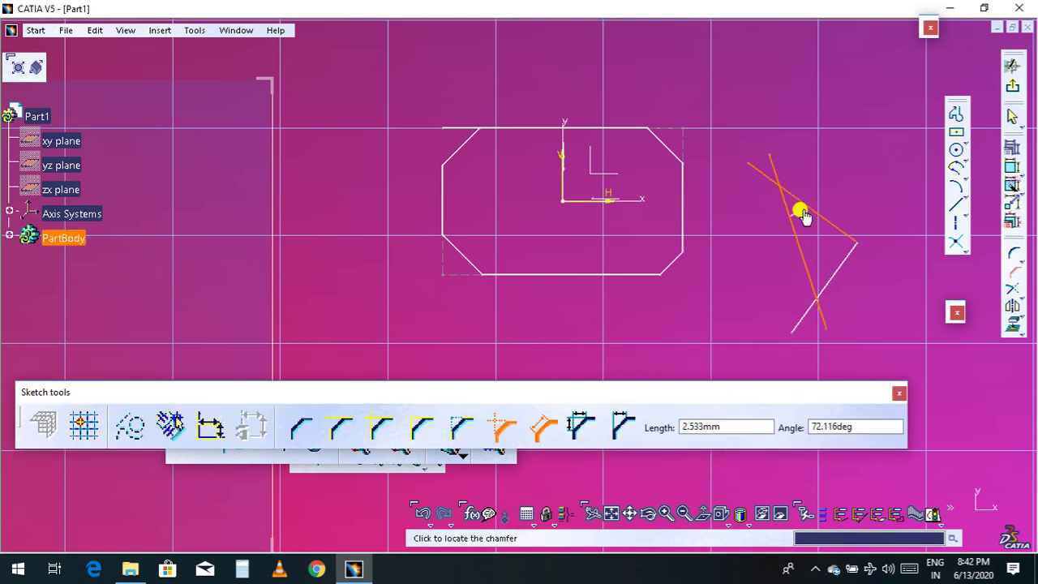
pyautogui.click(800, 211)
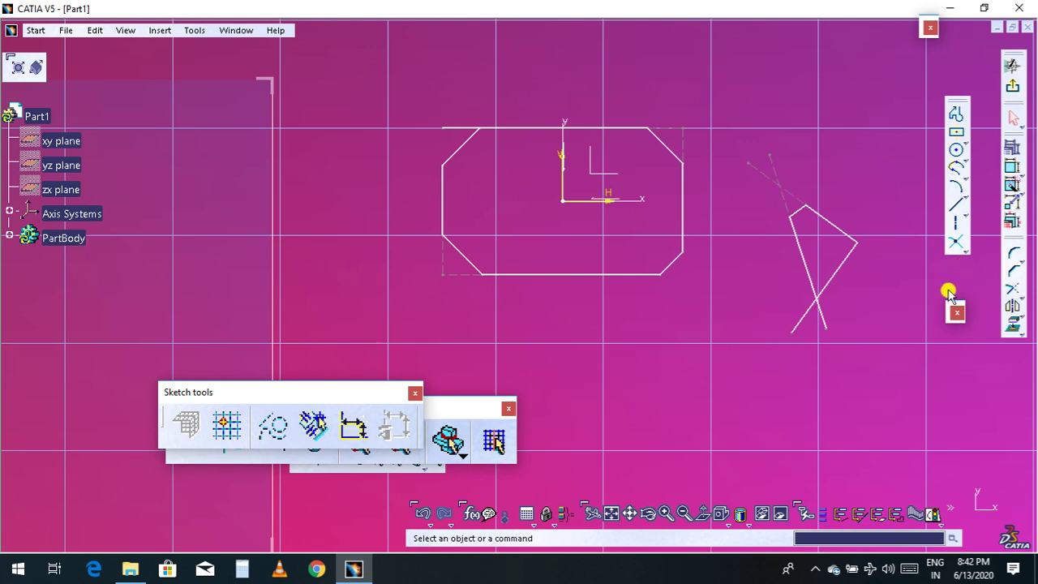
pyautogui.click(160, 30)
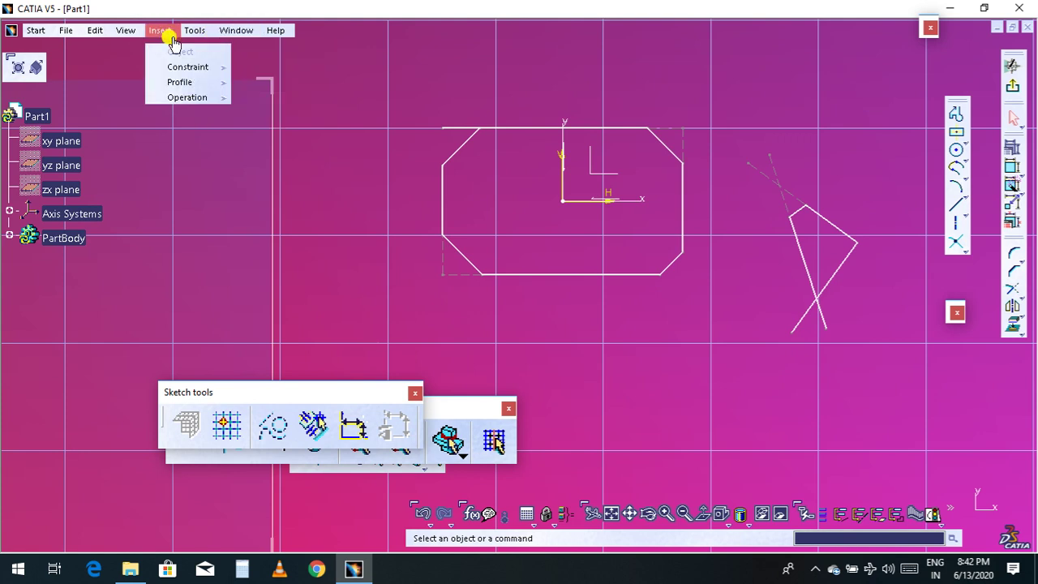
pyautogui.moveTo(189, 98)
pyautogui.moveTo(280, 99)
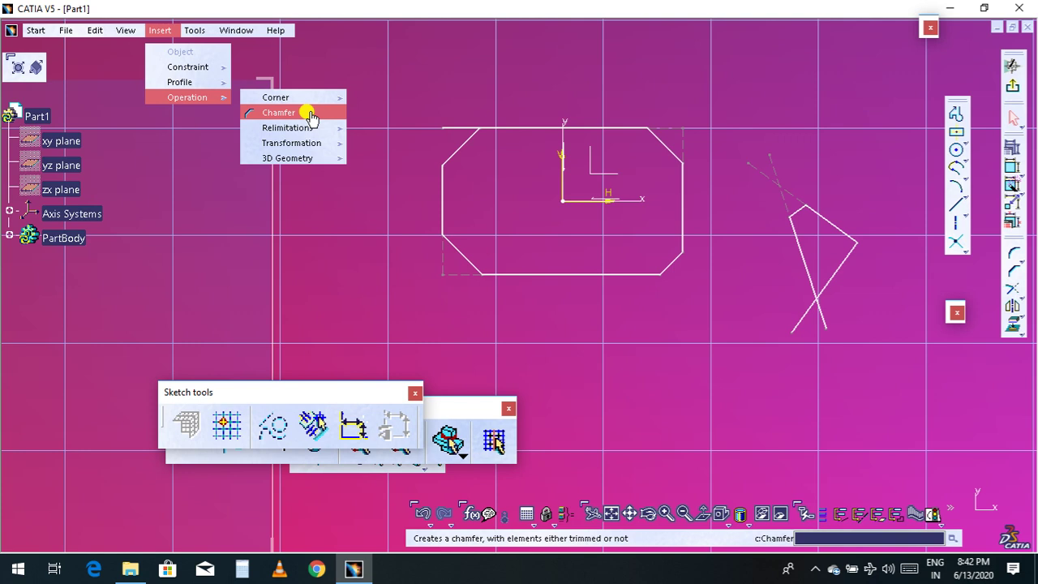
pyautogui.moveTo(319, 130)
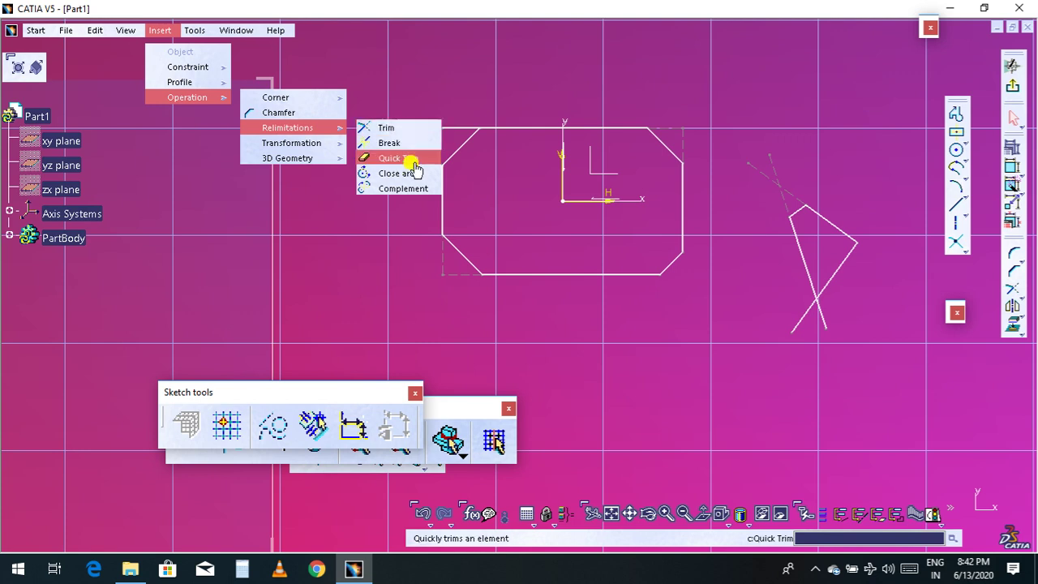
pyautogui.click(439, 75)
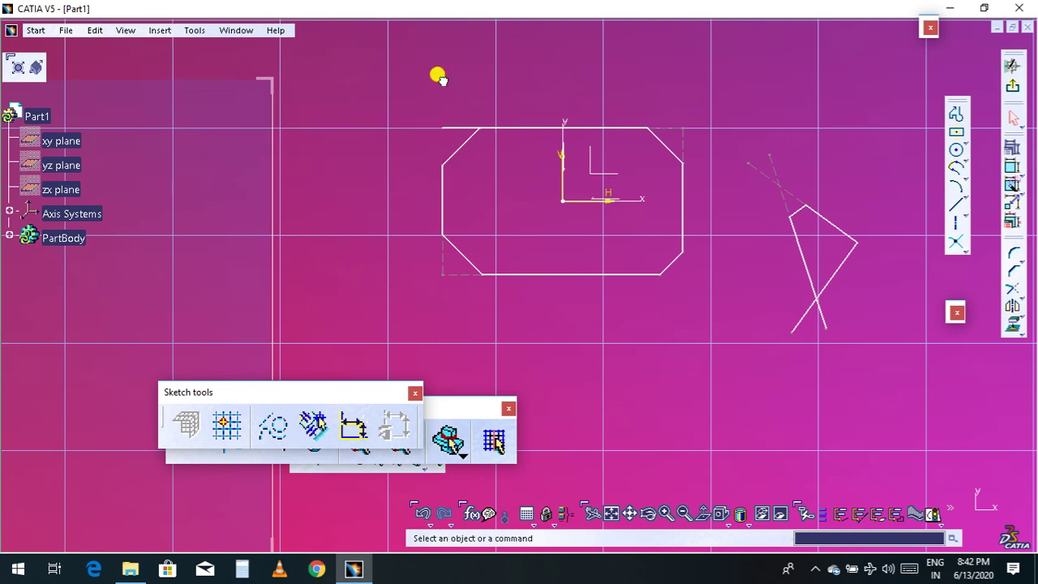